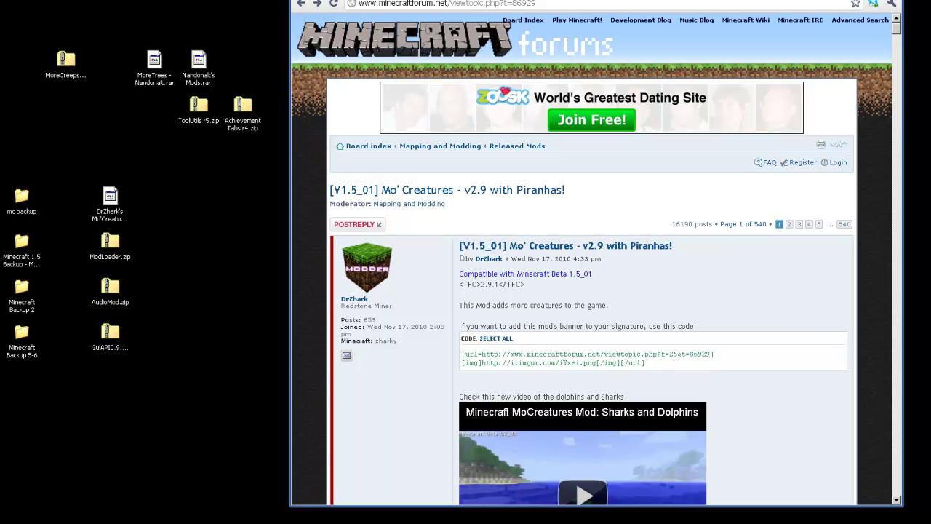
Bring up the Windows Start menu over the Mo' Creatures forum thread in Chrome.
key("super")
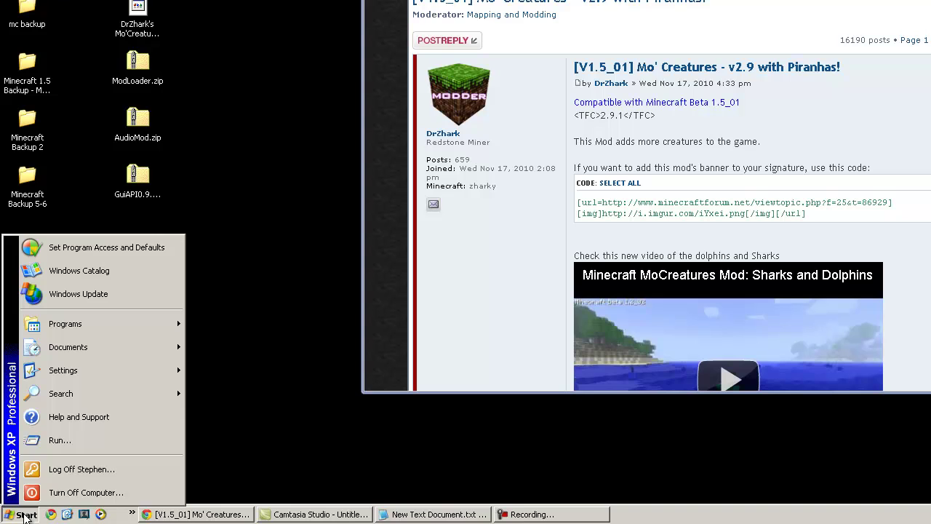
Run %appdata% to open the Application Data folder and move its window up and left.
left_click(58, 443)
left_click(108, 437)
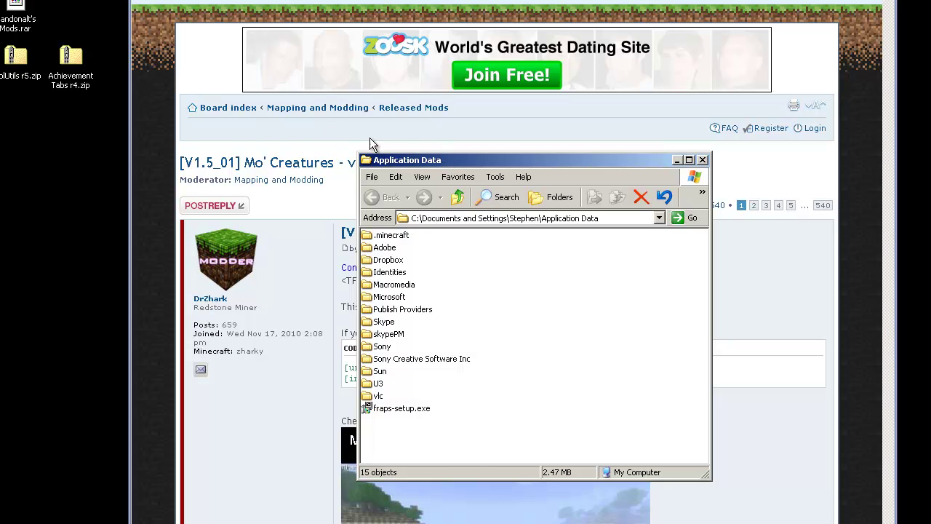
left_click_drag(438, 159, 345, 113)
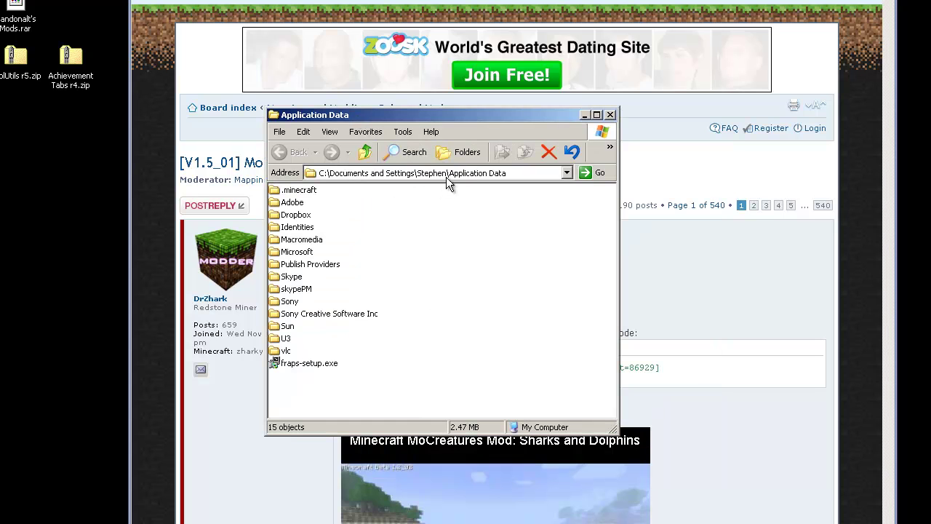
Open .minecraft and copy all 11 of its items.
double_click(275, 192)
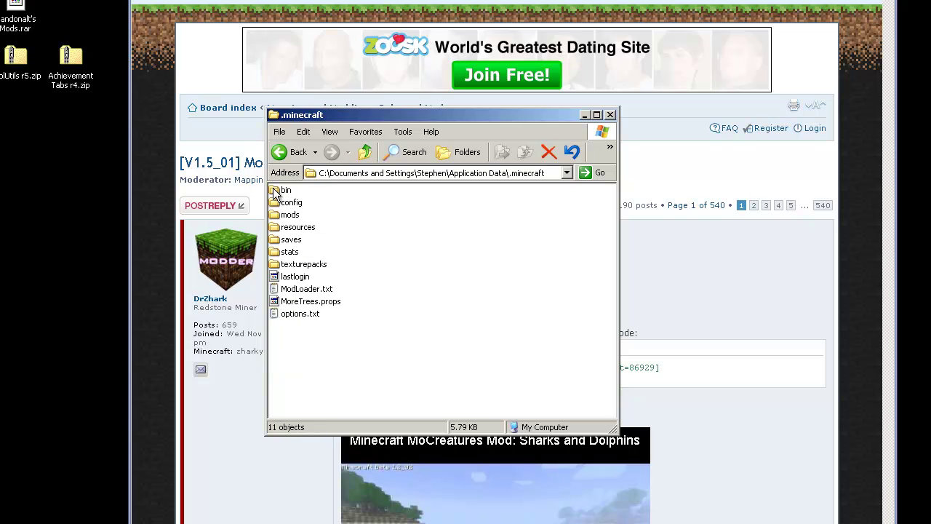
left_click_drag(456, 101, 544, 82)
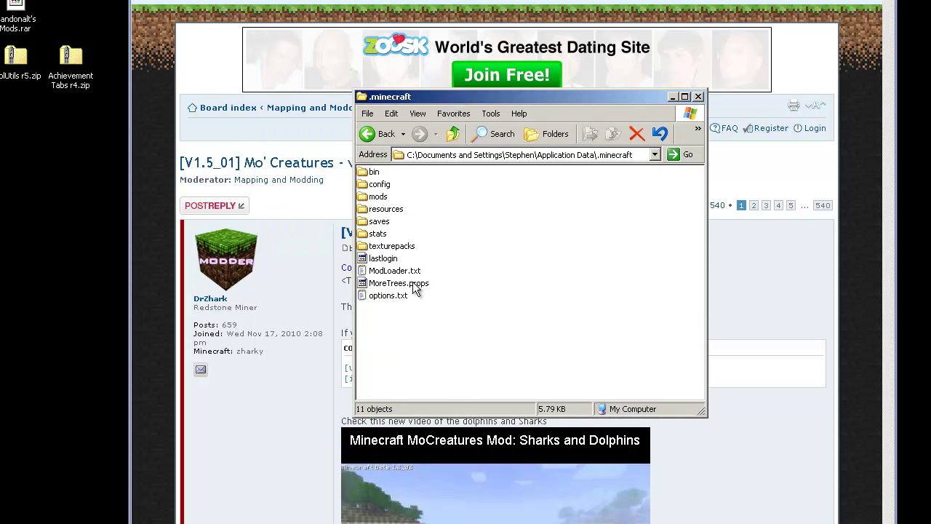
left_click_drag(469, 324, 380, 200)
right_click(375, 207)
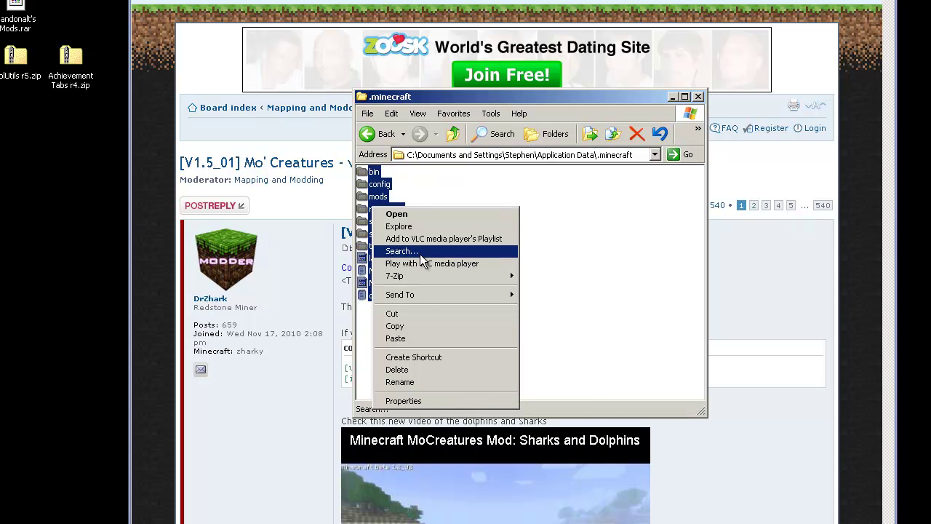
left_click(426, 324)
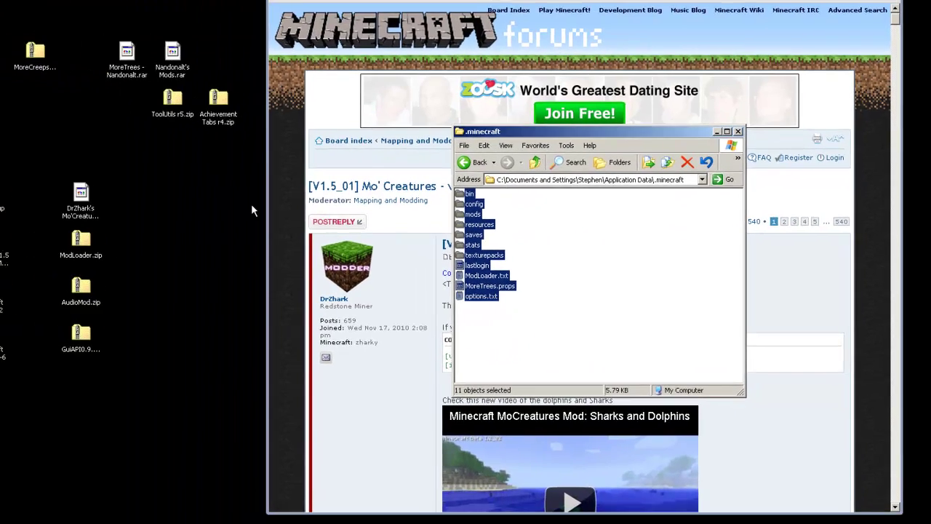
Create a new desktop folder named mcbackup and open it.
left_click(71, 181)
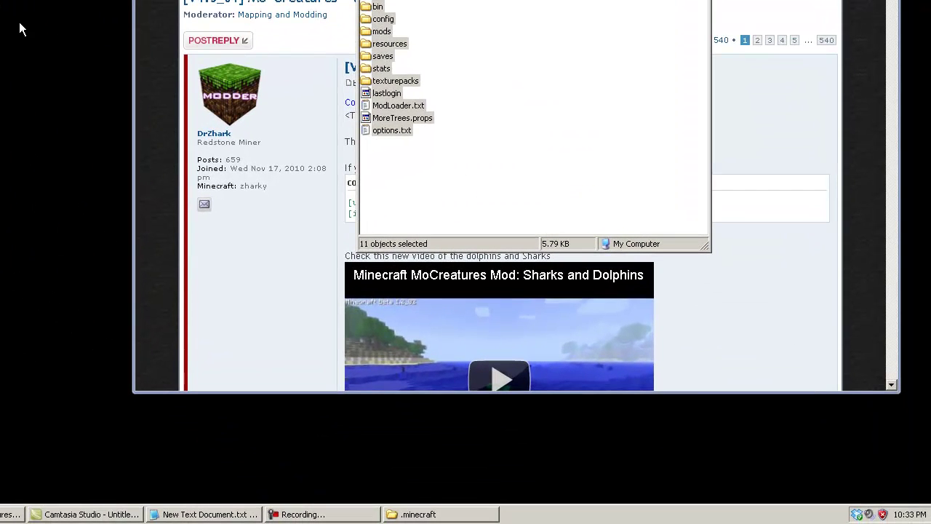
right_click(21, 24)
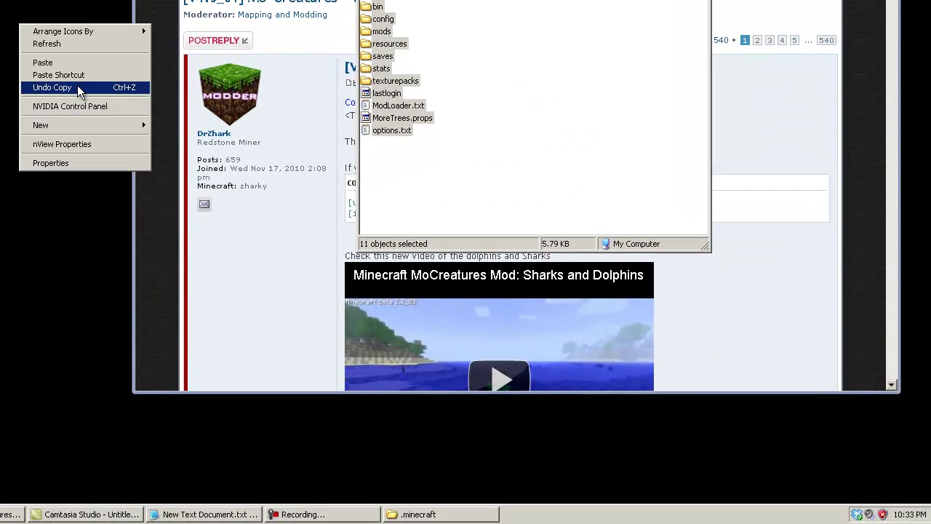
mouse_move(91, 126)
left_click(166, 129)
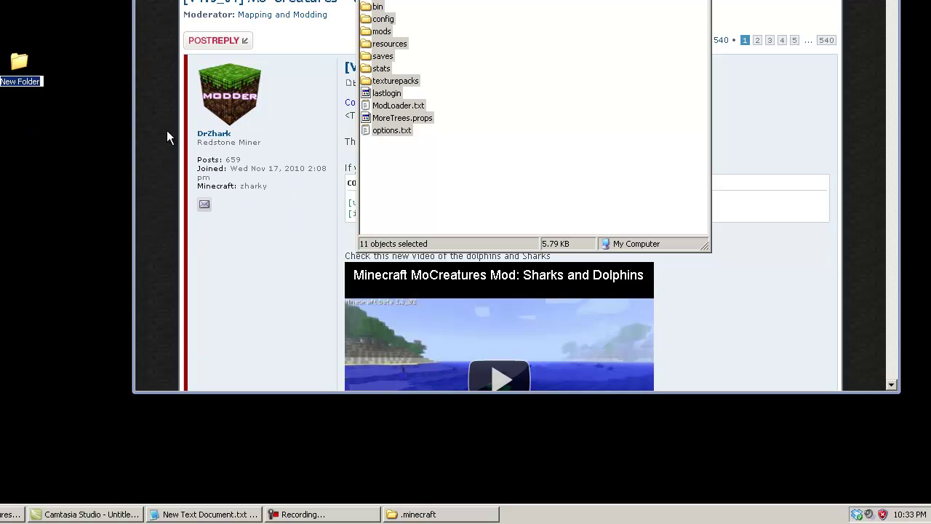
type("mcbak")
key("BackSpace")
type("ckup")
key("Return")
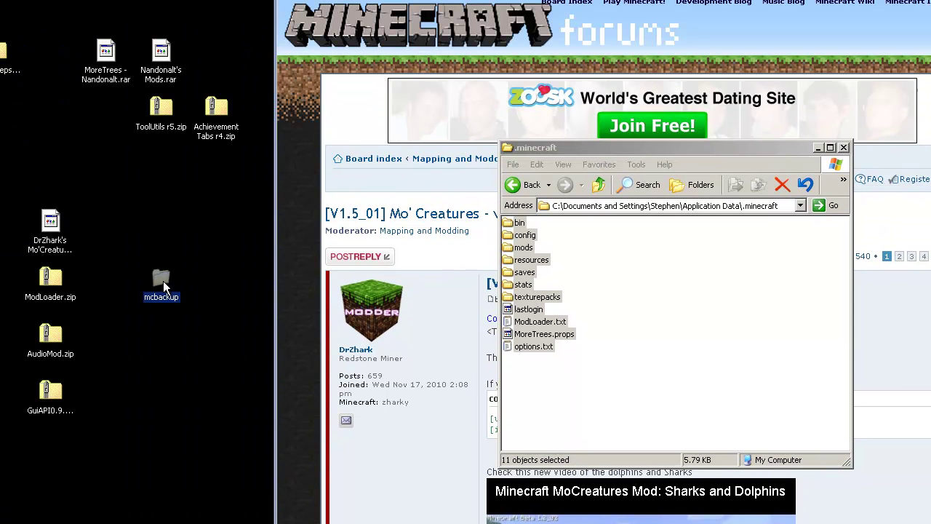
double_click(18, 160)
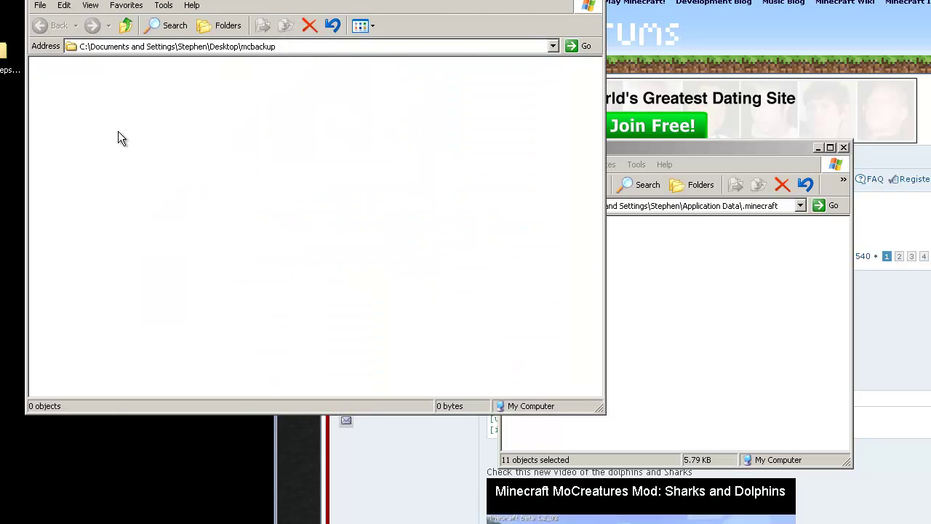
Paste the copied .minecraft items into the empty mcbackup folder.
right_click(89, 108)
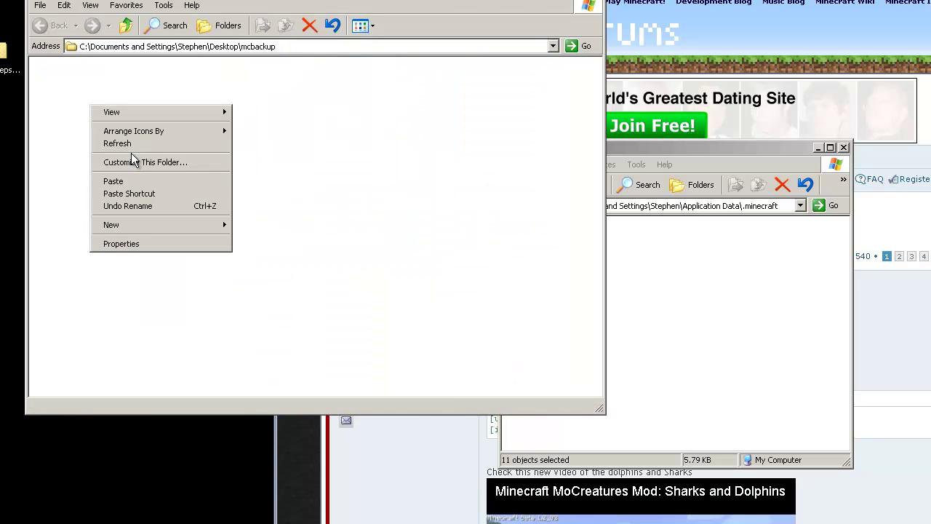
left_click(131, 182)
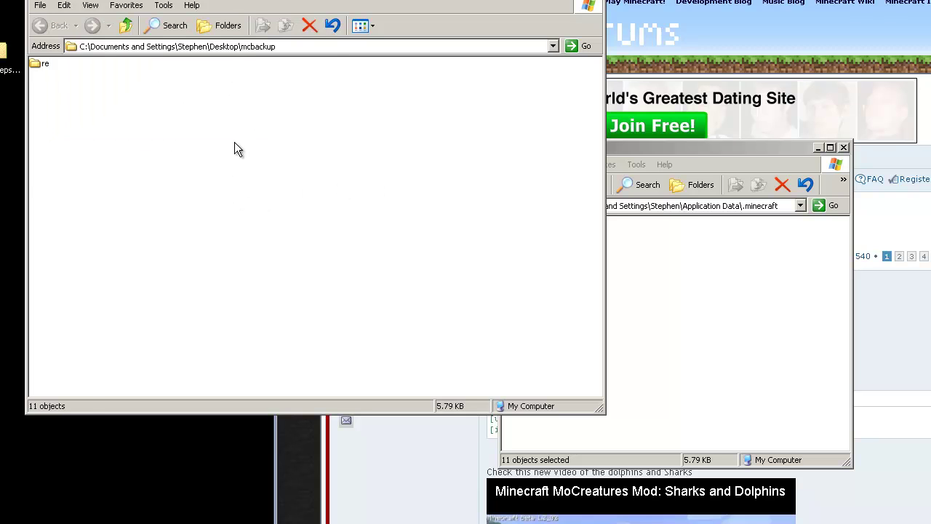
left_click(200, 138)
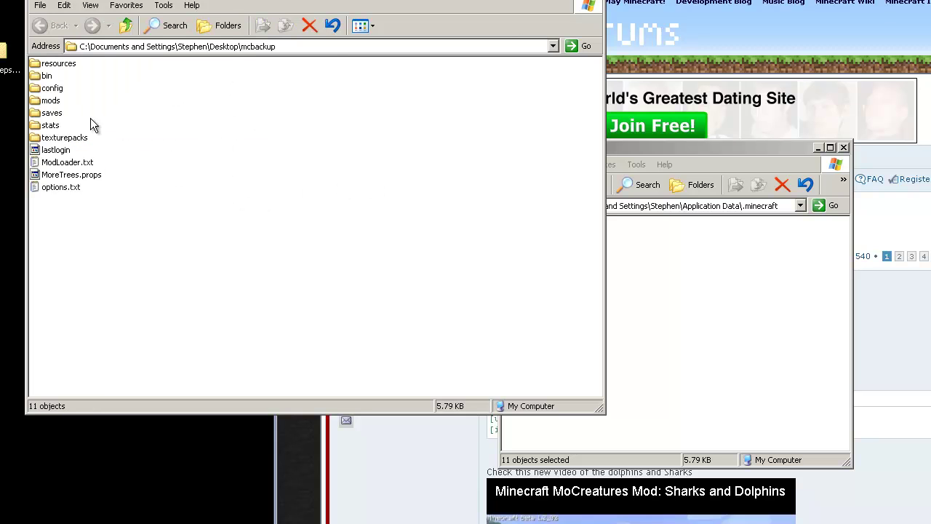
Check the saves and texturepacks copies in mcbackup, then close its window.
double_click(45, 114)
left_click(125, 26)
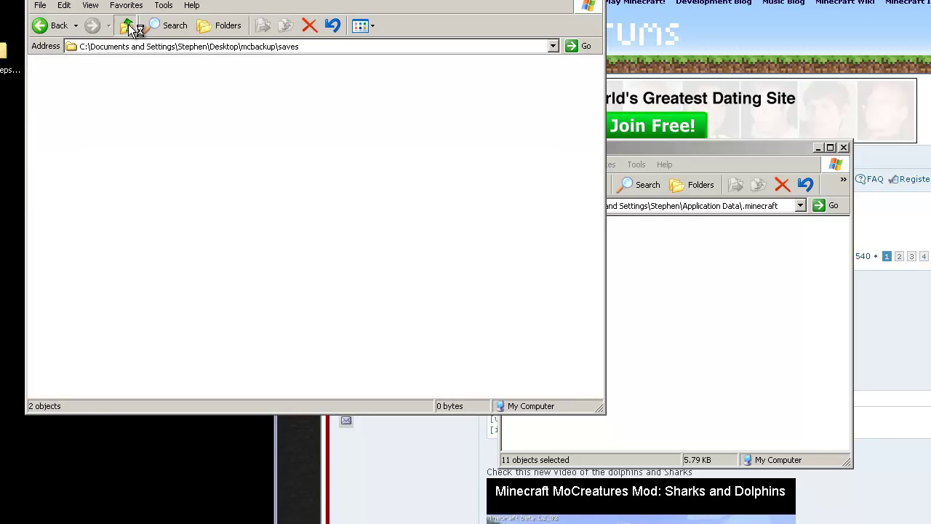
double_click(44, 137)
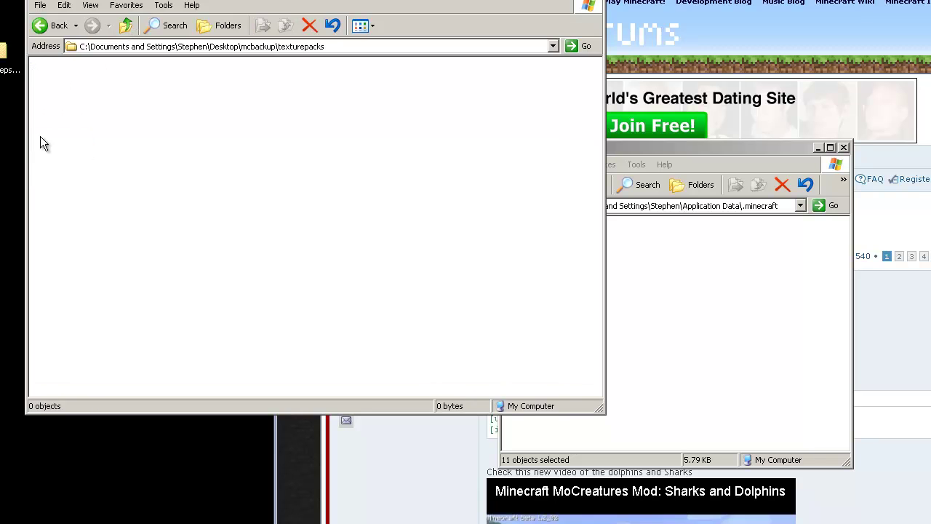
left_click(125, 26)
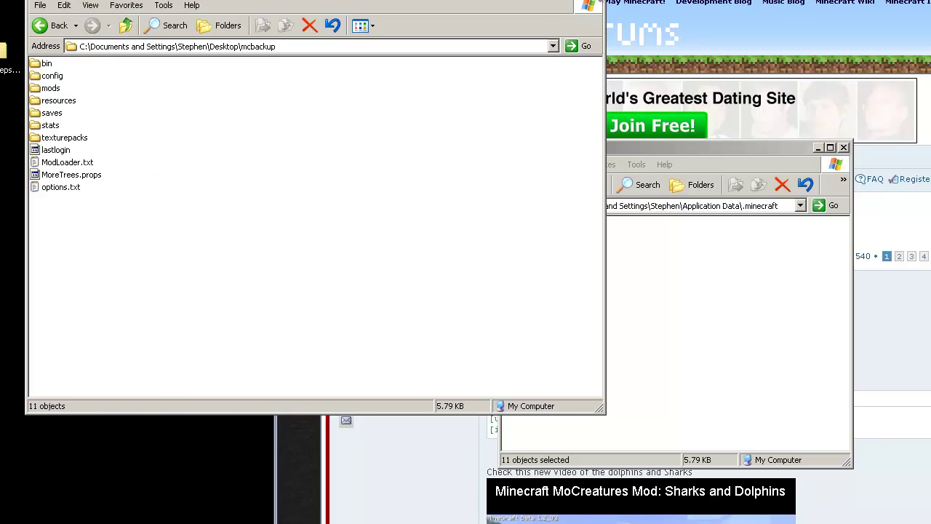
left_click(598, 2)
left_click(656, 252)
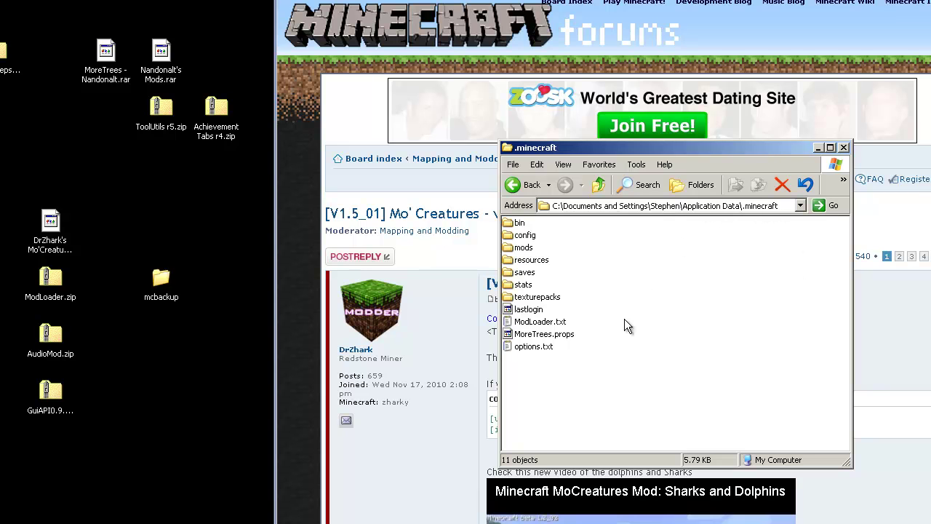
Delete all 11 items from the .minecraft folder, confirming the deletion.
left_click_drag(588, 398, 521, 226)
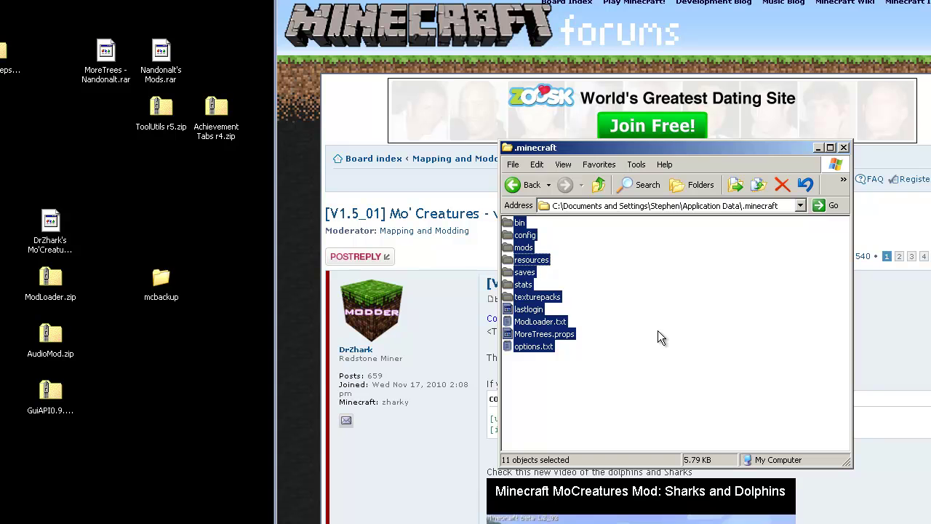
key("Delete")
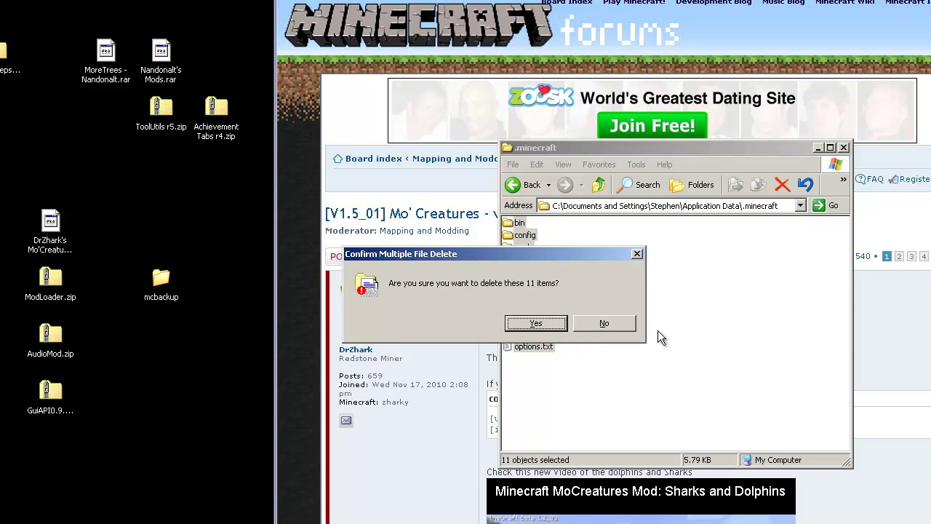
key("Return")
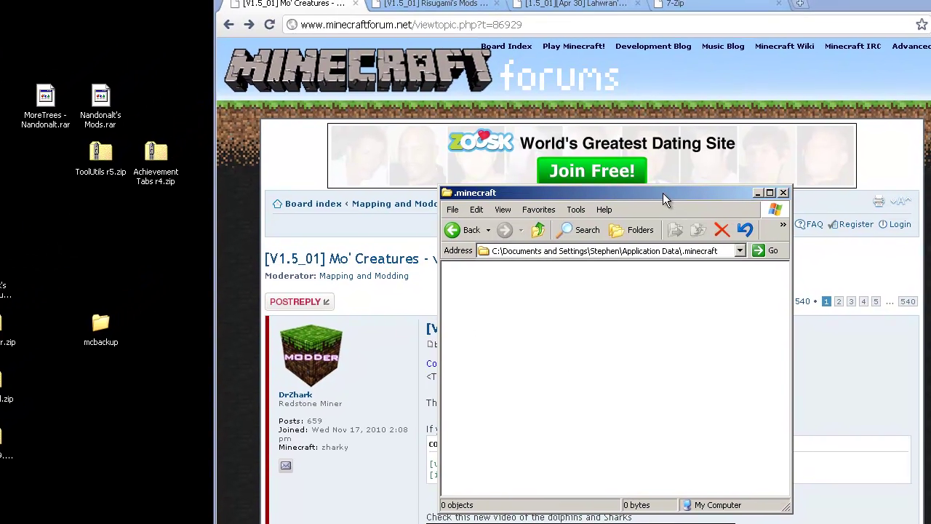
left_click_drag(701, 164, 762, 167)
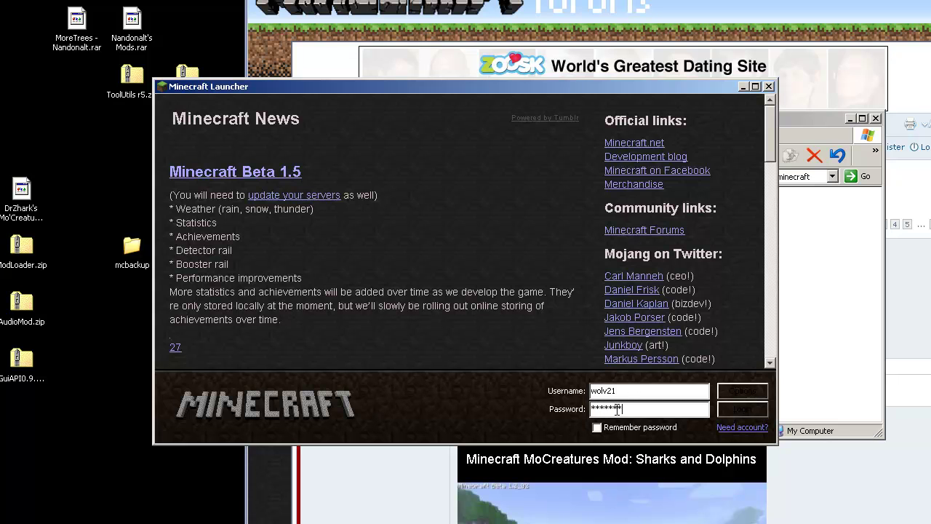
Log in with Remember password ticked so Beta 1.5_01 redownloads, then close the game.
left_click(598, 427)
left_click(738, 410)
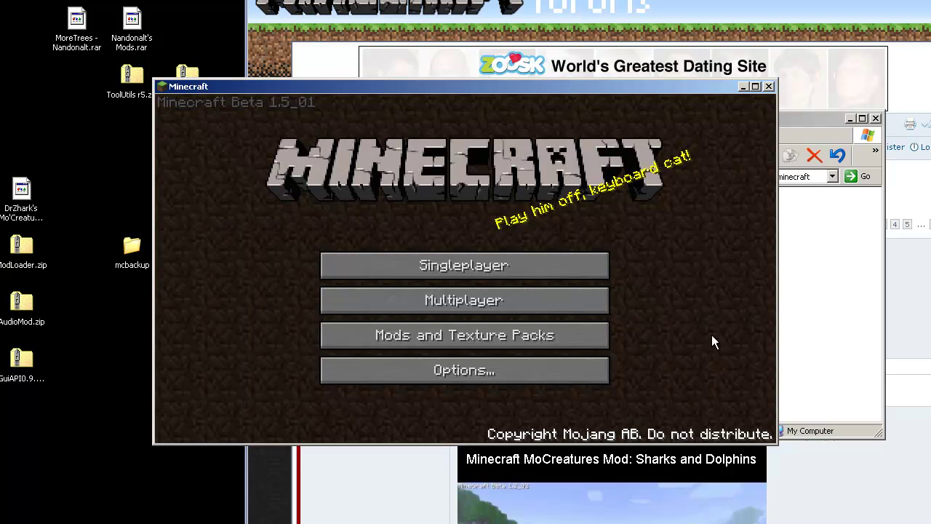
left_click(769, 87)
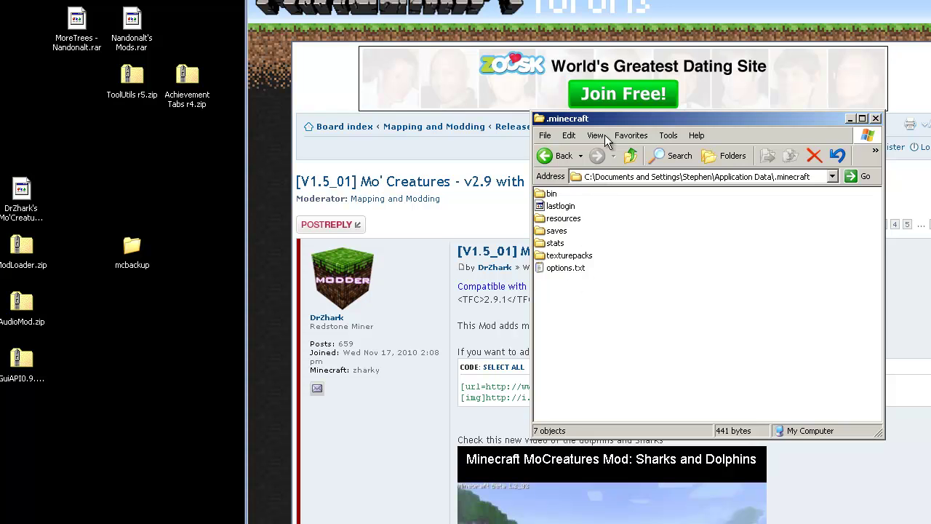
left_click_drag(702, 162, 738, 160)
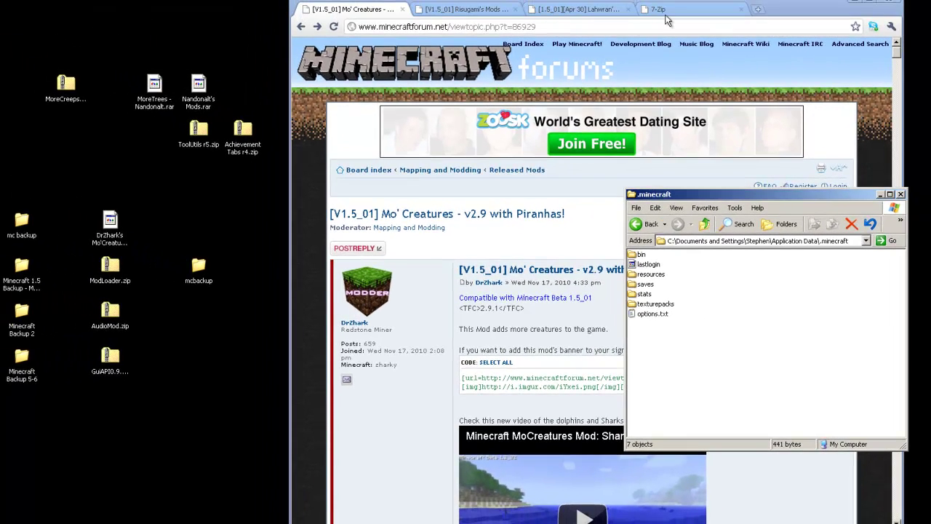
Look over the 7-Zip website tab in Chrome.
left_click(663, 13)
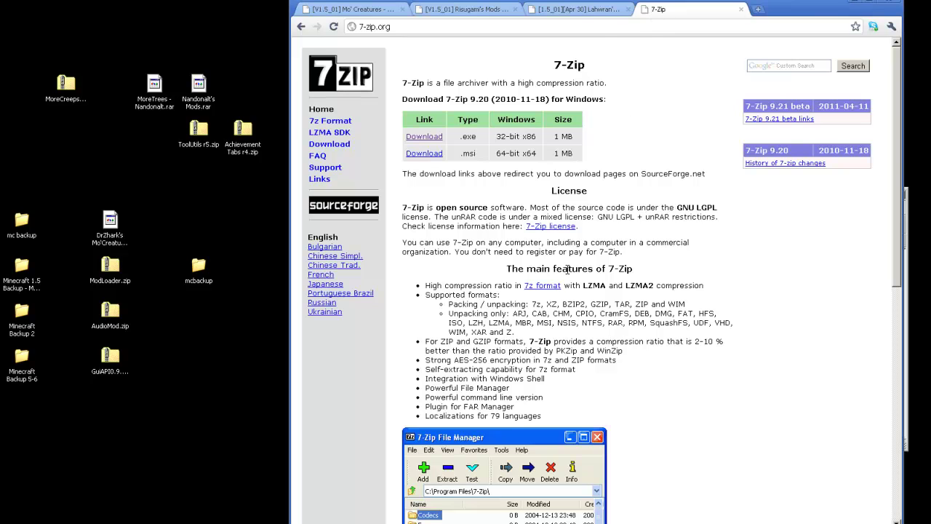
scroll(567, 269, "down", 3)
scroll(569, 311, "up", 3)
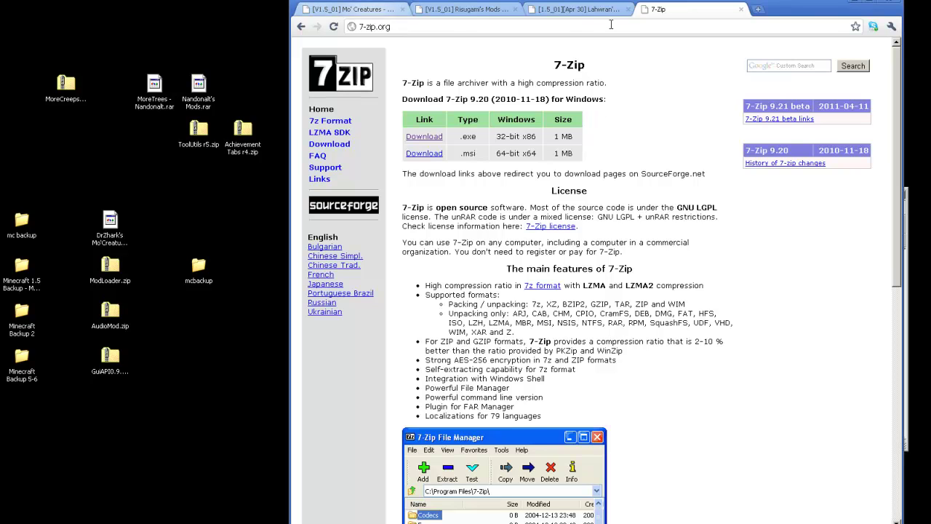
On the Mo' Creatures forum post, scroll to and download Mo'Creatures Mod v2.9.zip.
left_click(362, 11)
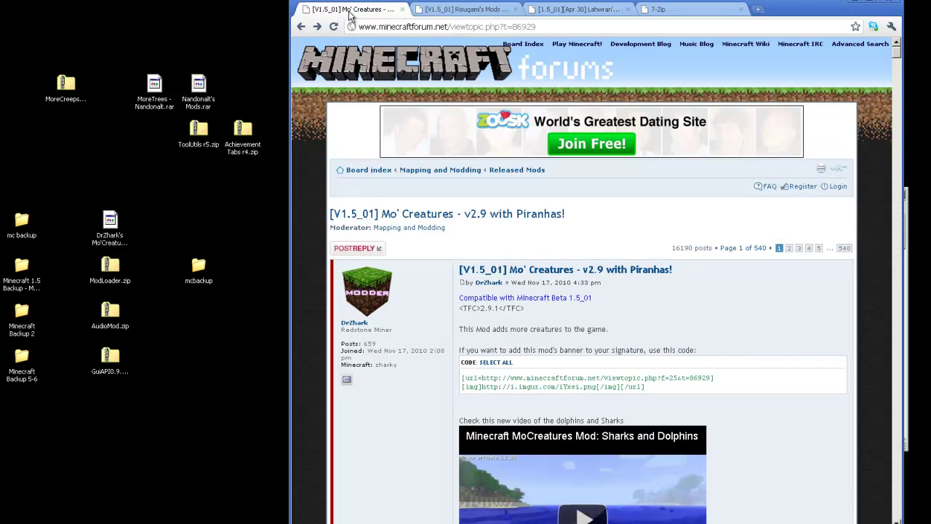
scroll(509, 280, "down", 2)
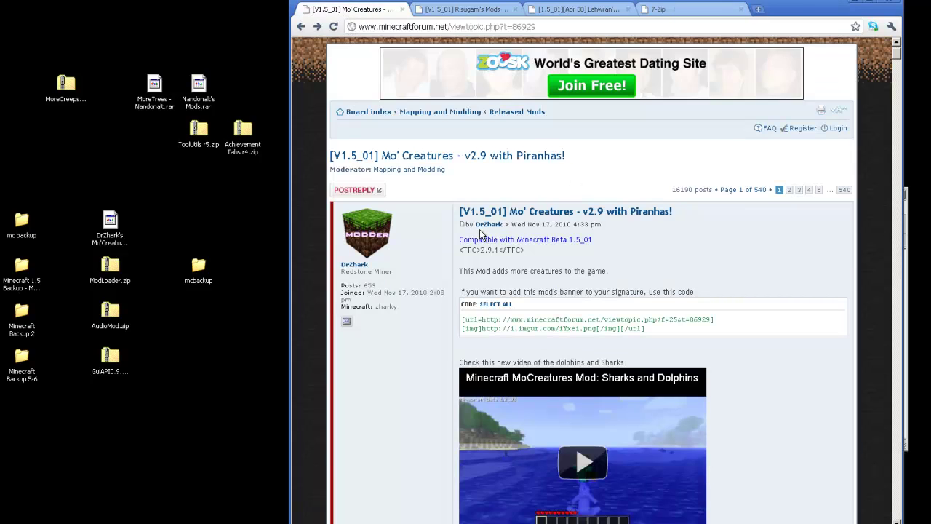
scroll(458, 236, "down", 15)
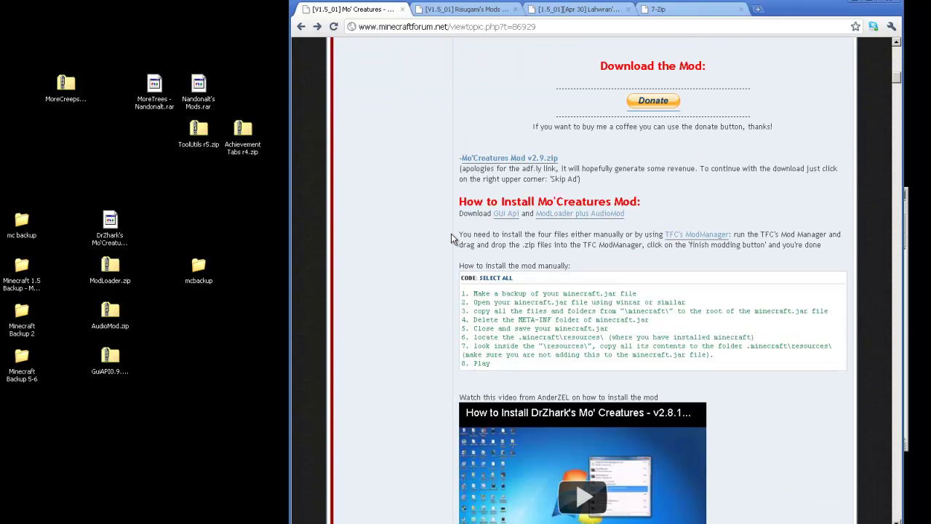
scroll(451, 238, "down", 2)
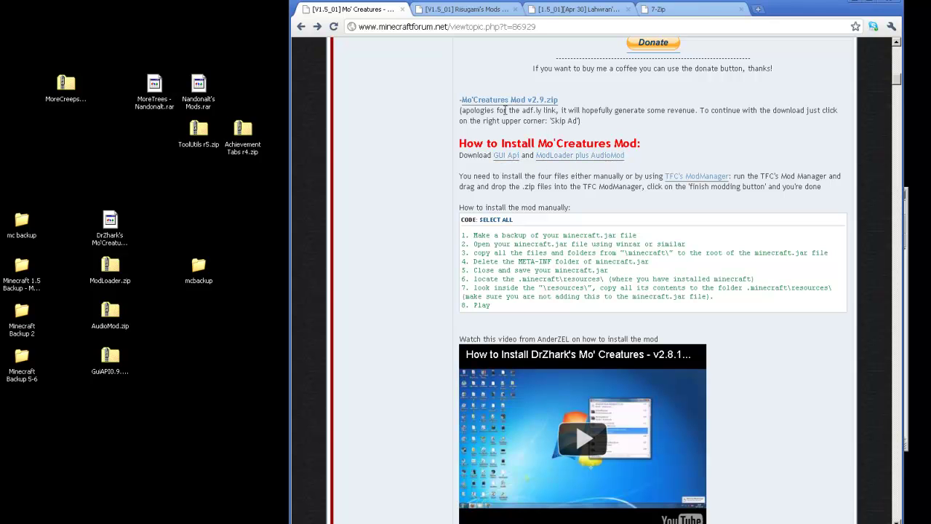
left_click(509, 101)
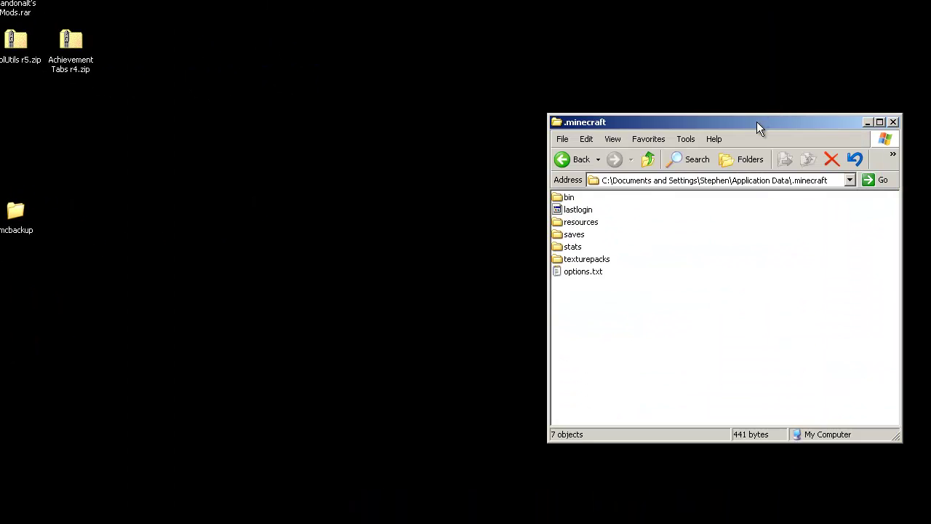
Delete the mcbackup folder from the desktop.
left_click_drag(756, 121, 732, 98)
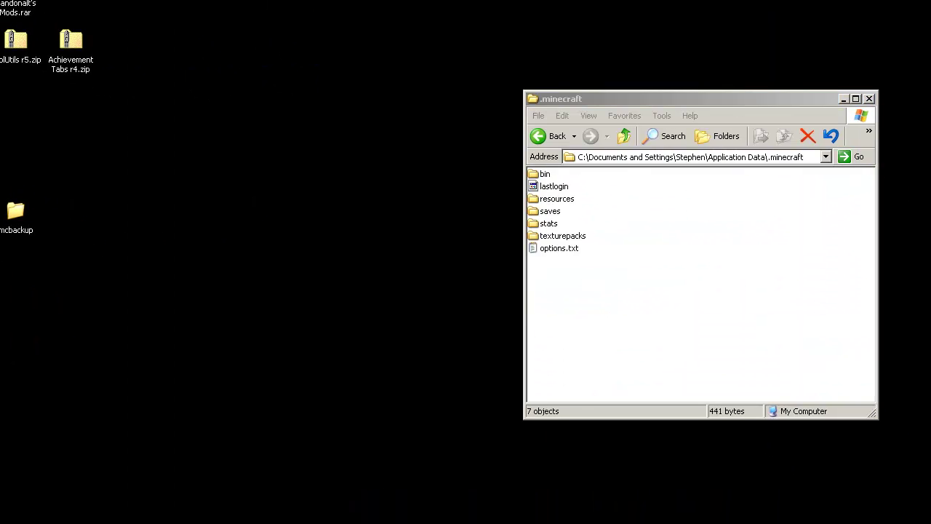
left_click(15, 213)
key("Delete")
Open minecraft.jar from the .minecraft bin folder as an archive in 7-Zip.
left_click_drag(606, 99, 609, 89)
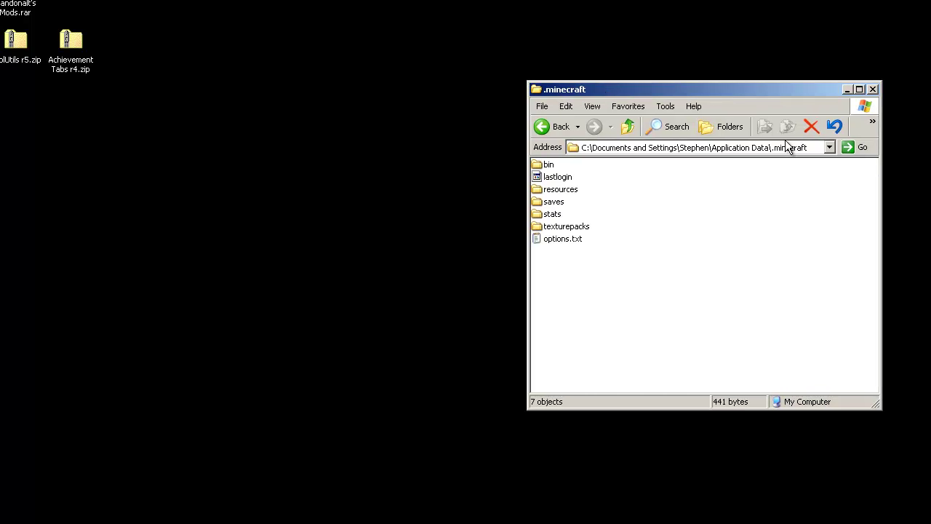
double_click(538, 165)
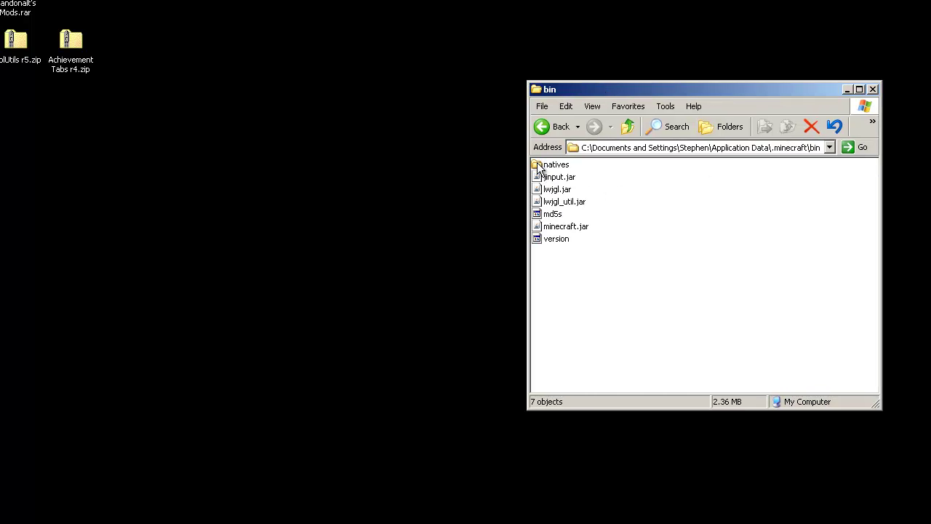
left_click(538, 228)
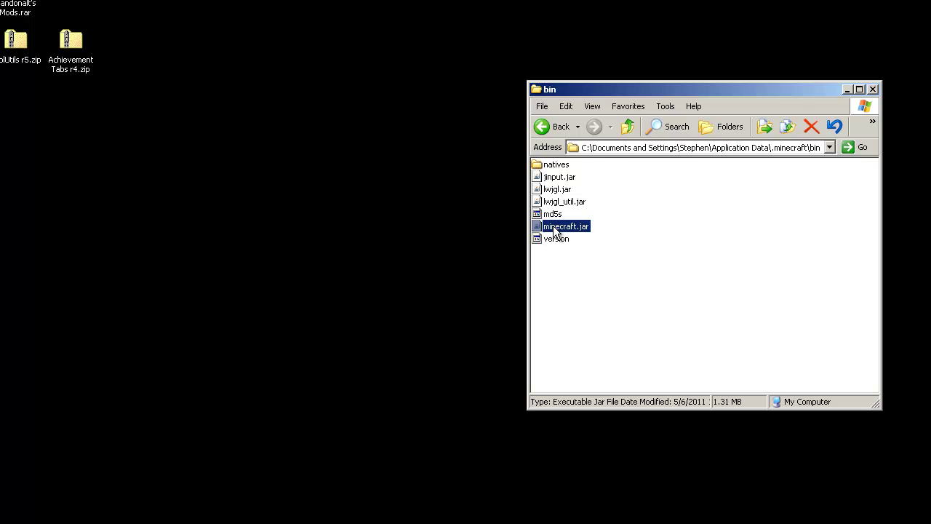
right_click(554, 227)
mouse_move(601, 255)
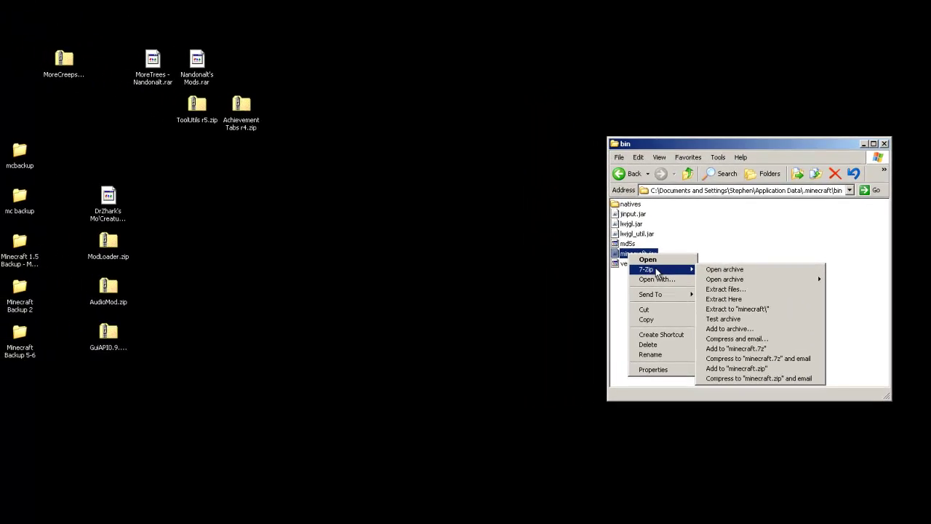
left_click(720, 268)
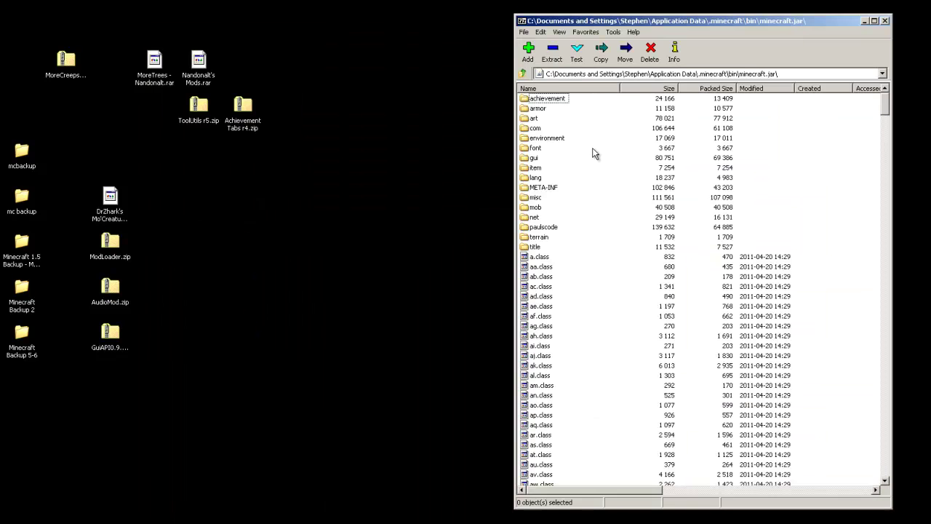
Delete the META-INF folder from minecraft.jar, then select ModLoader.zip on the desktop.
left_click(525, 189)
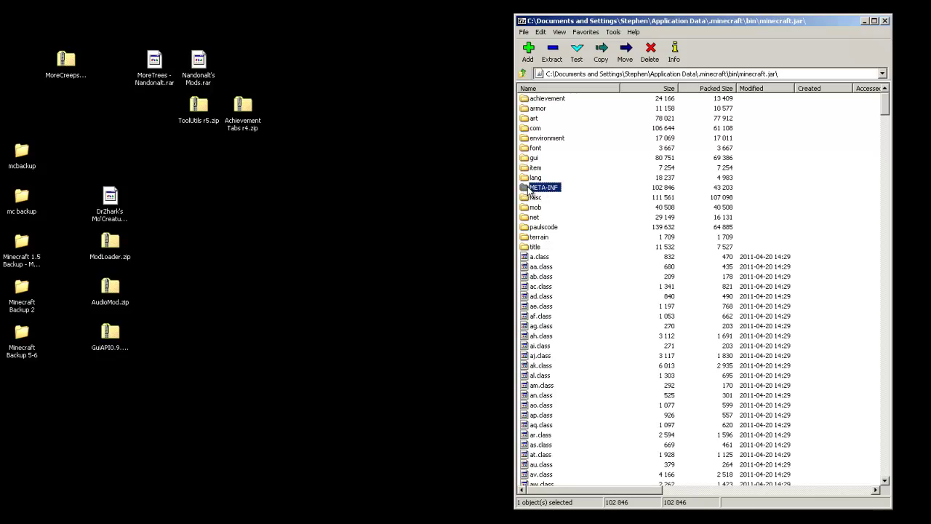
key("Delete")
left_click(451, 282)
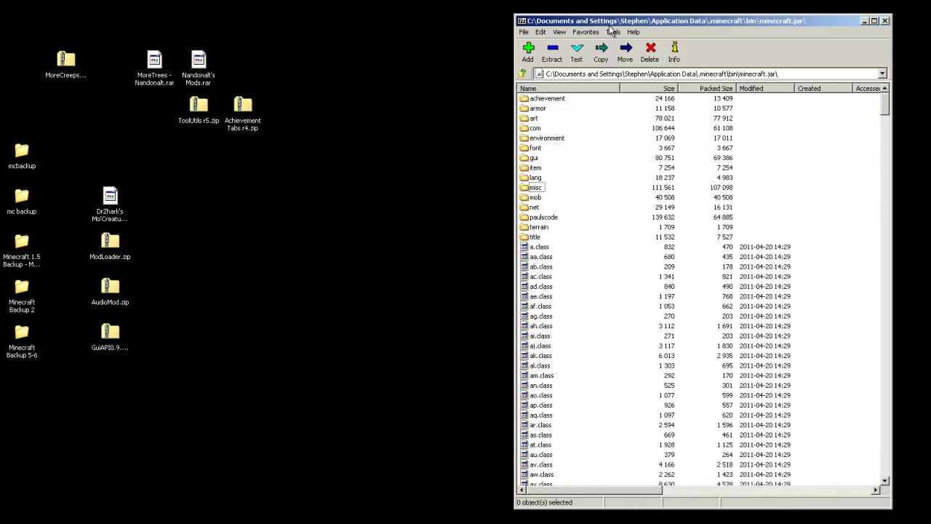
left_click_drag(616, 20, 622, 28)
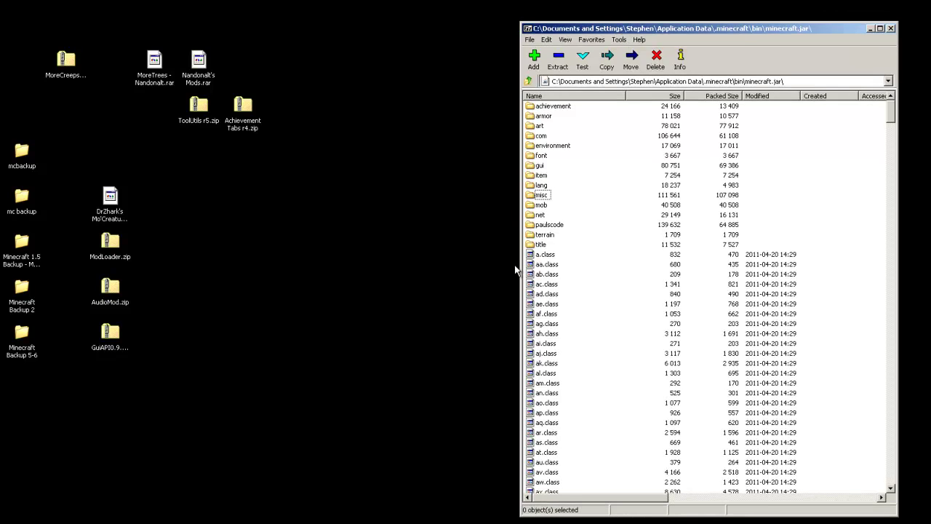
left_click(126, 249)
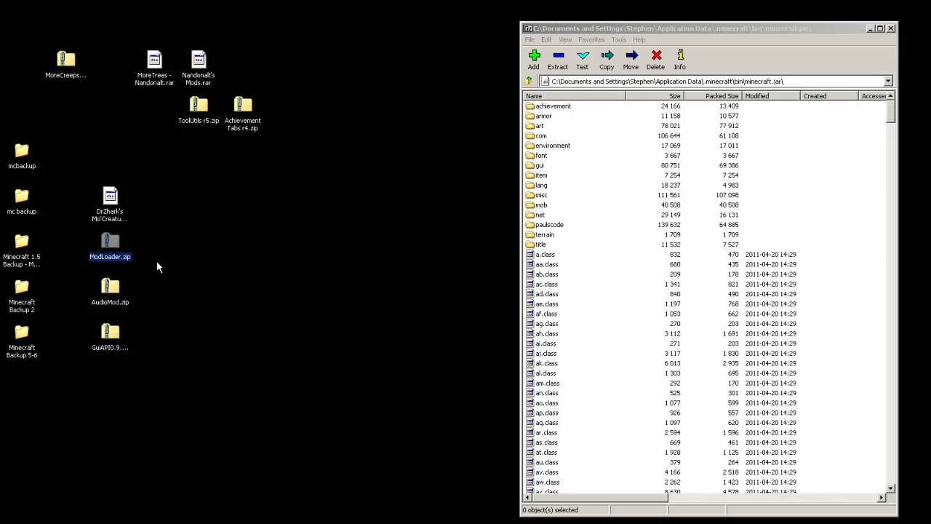
Open ModLoader.zip in 7-Zip, copy its 13 class files into minecraft.jar, then close it.
right_click(109, 244)
mouse_move(151, 292)
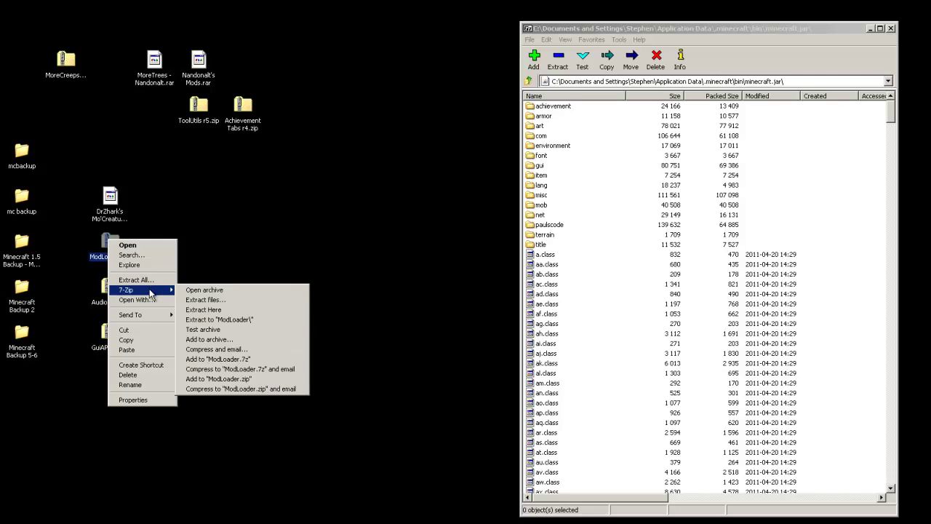
left_click(199, 291)
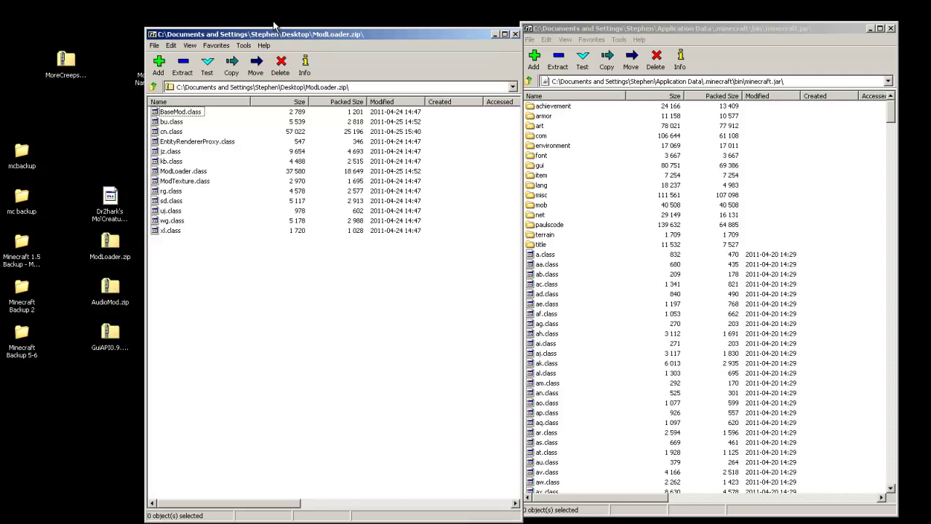
left_click_drag(288, 33, 279, 25)
left_click_drag(183, 234, 165, 115)
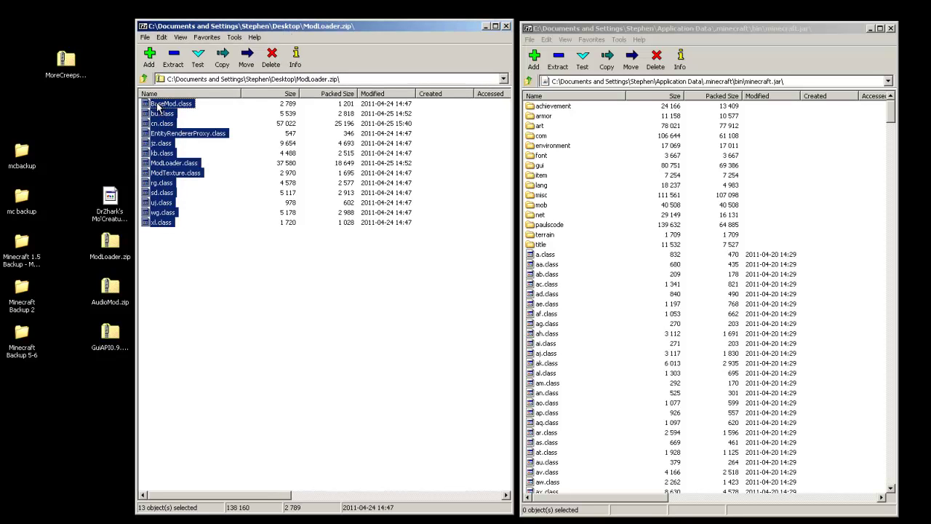
left_click_drag(163, 108, 578, 339)
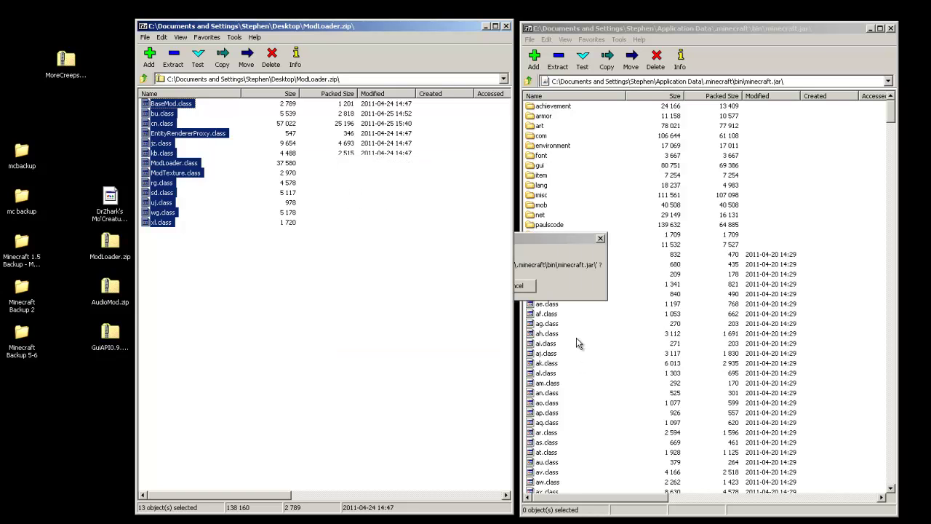
left_click(428, 286)
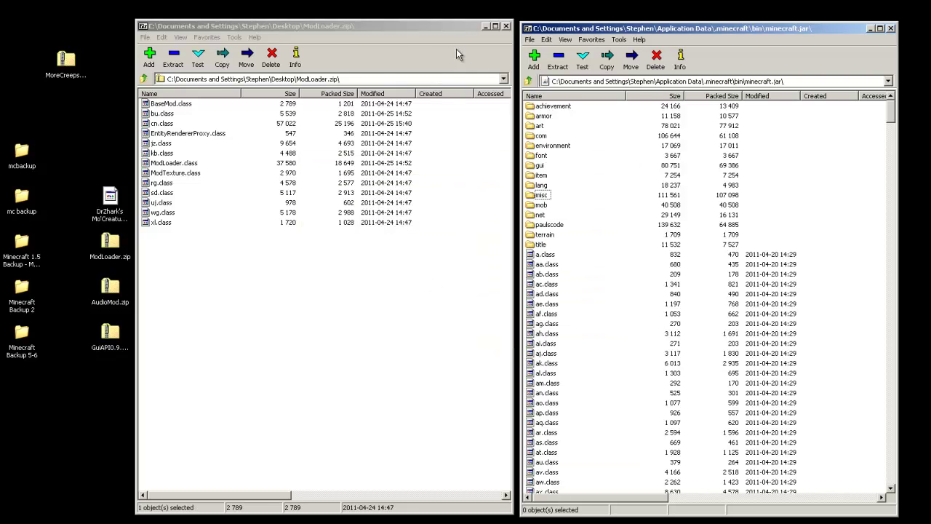
left_click(507, 26)
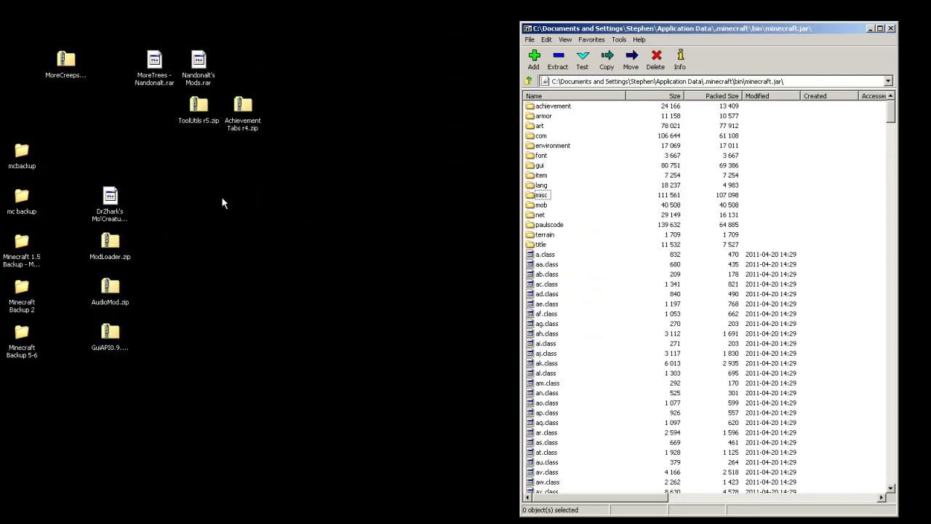
Open AudioMod.zip as an archive in 7-Zip.
left_click(114, 287)
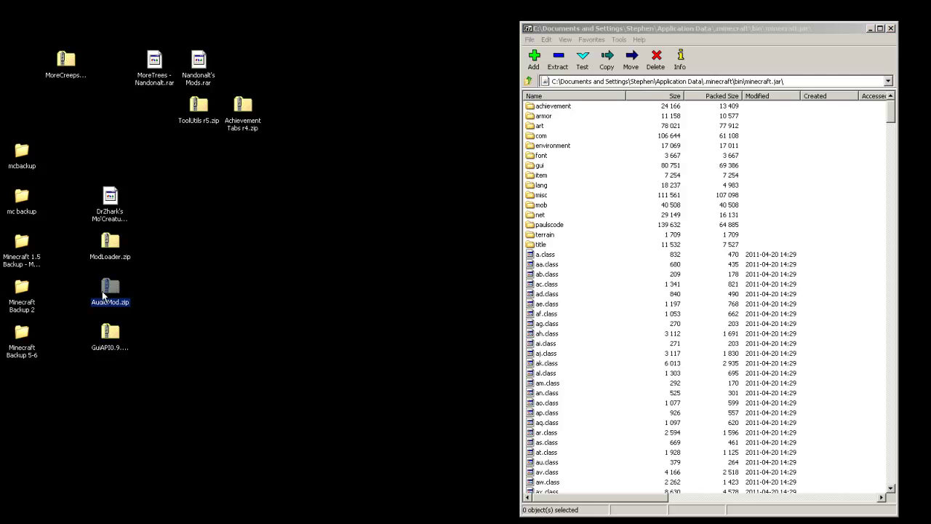
right_click(108, 284)
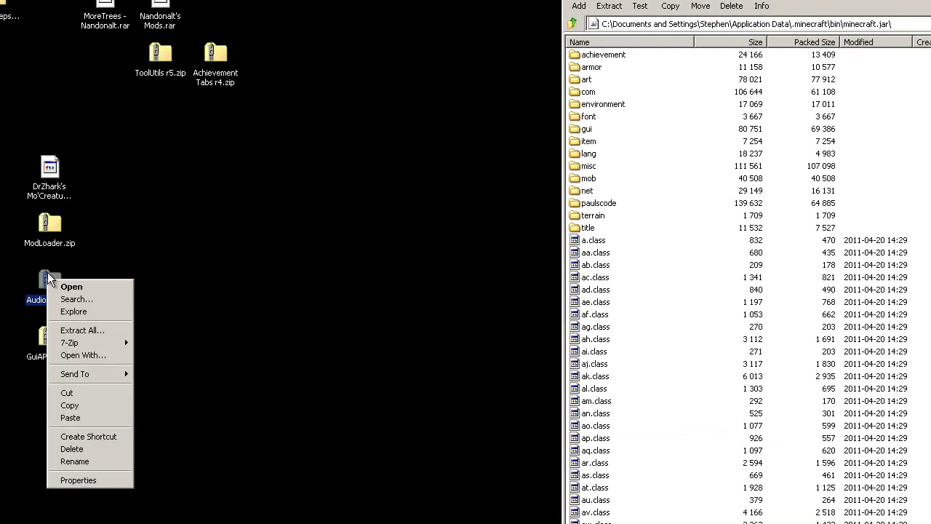
mouse_move(93, 340)
left_click(149, 342)
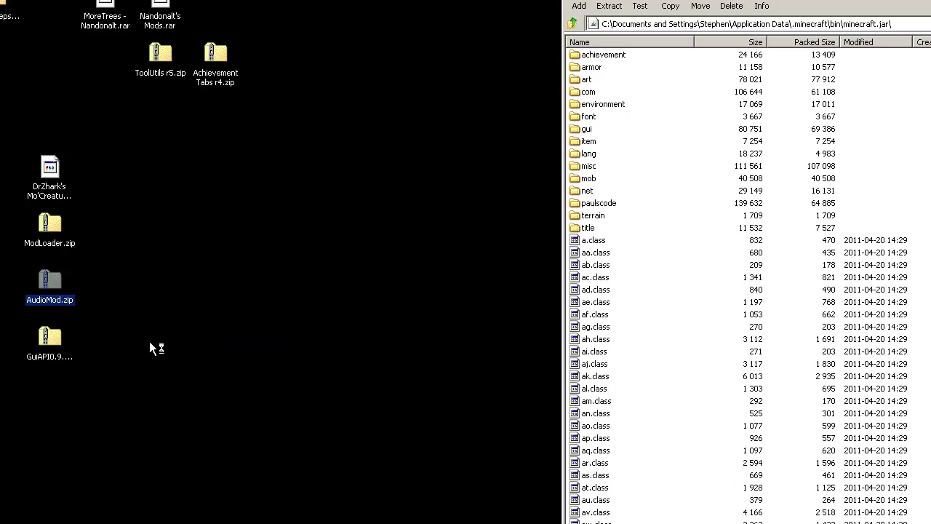
Copy ibxm, paulscode and xe.class into minecraft.jar and close the AudioMod window.
left_click_drag(147, 108, 611, 352)
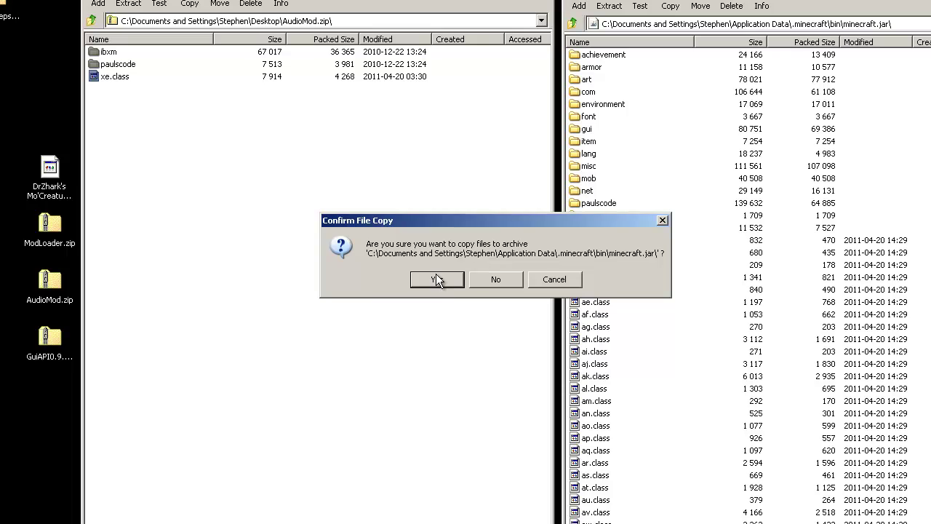
left_click(437, 279)
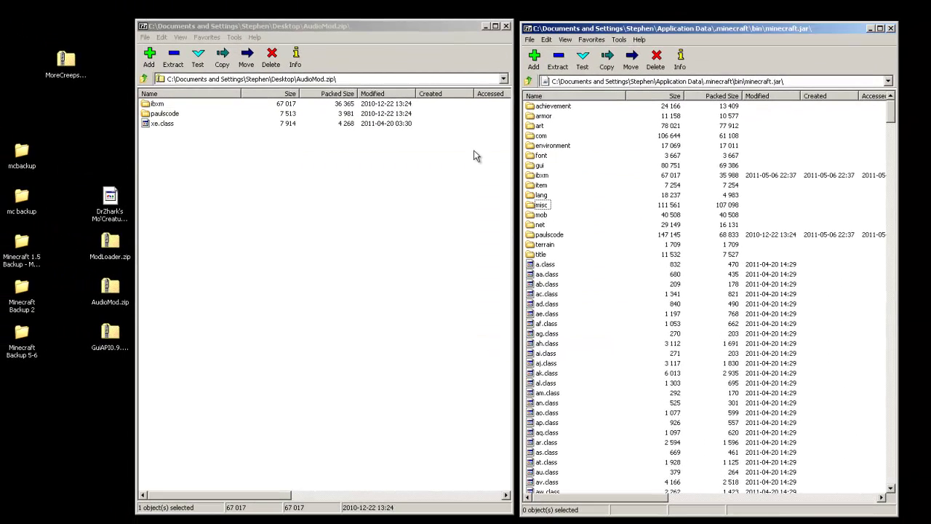
left_click(505, 25)
left_click(111, 334)
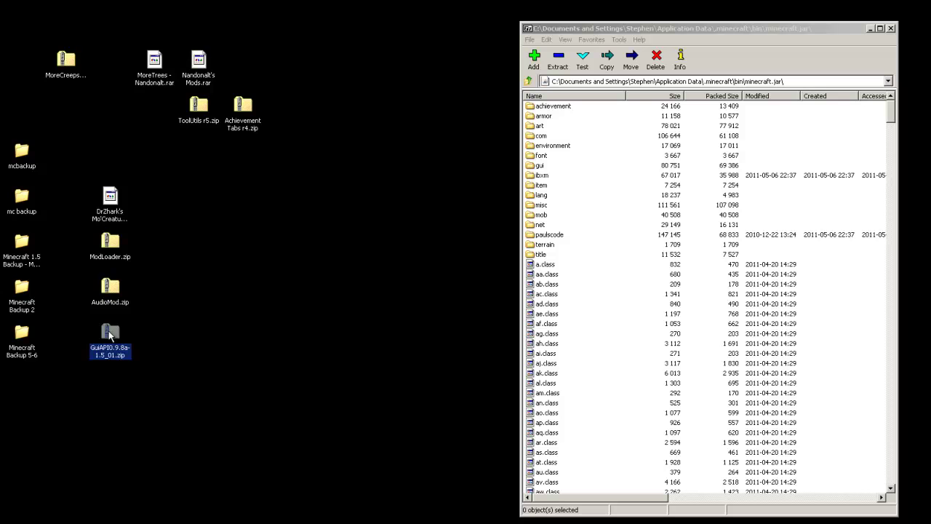
Open GuiAPI0.9.8a-1.5_01.zip as an archive in 7-Zip.
right_click(111, 334)
mouse_move(159, 384)
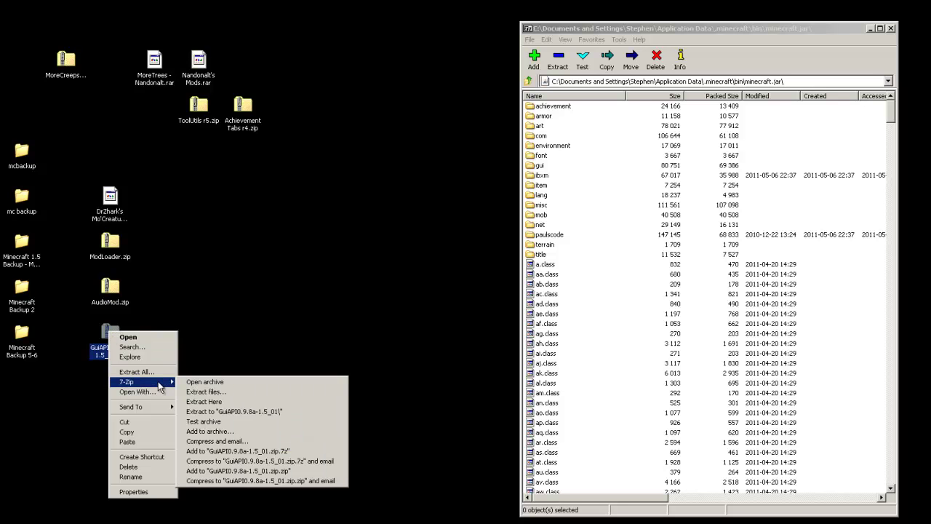
left_click(205, 384)
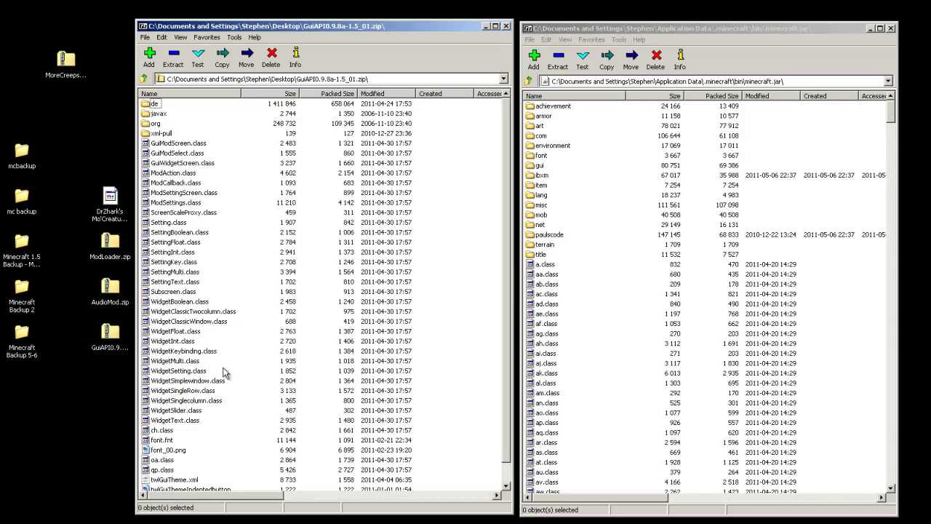
left_click_drag(250, 26, 241, 22)
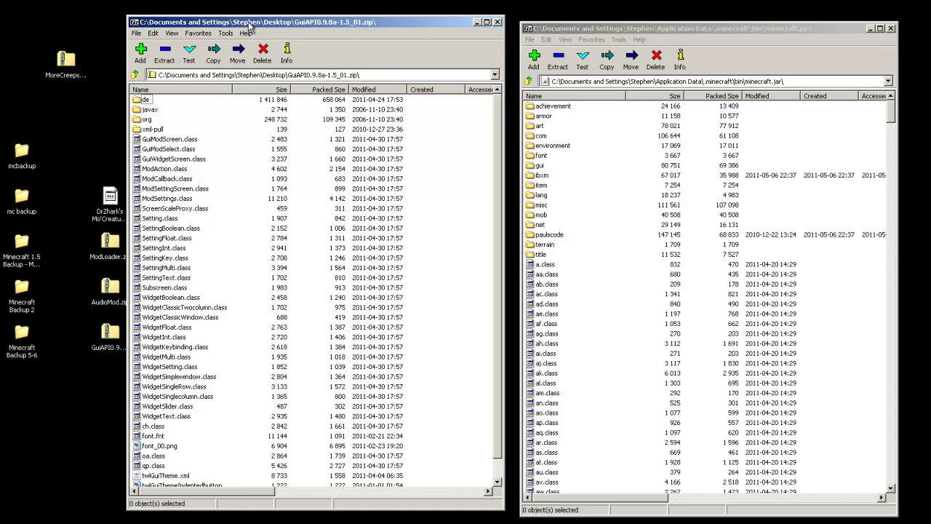
Copy all 41 GuiAPI items into minecraft.jar and close the GuiAPI window.
key("ctrl+a")
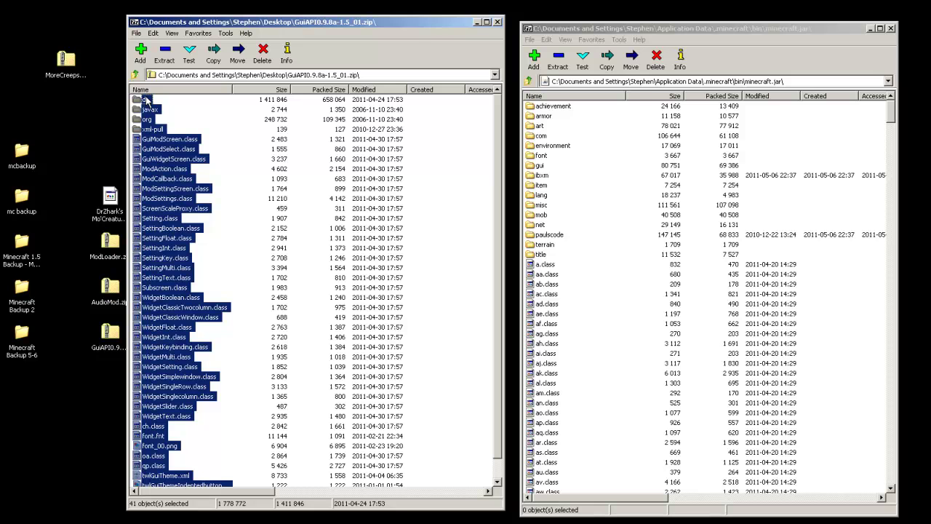
left_click_drag(149, 143, 567, 343)
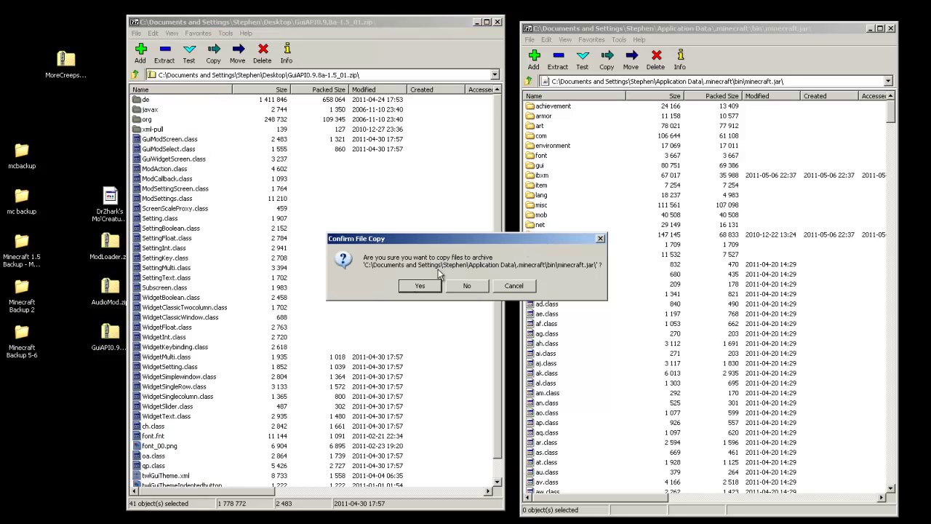
left_click(422, 286)
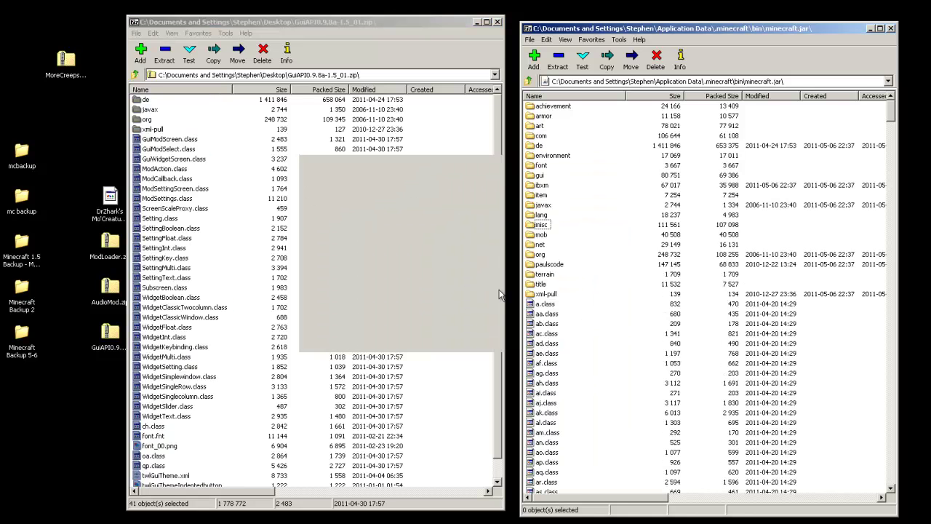
left_click(497, 23)
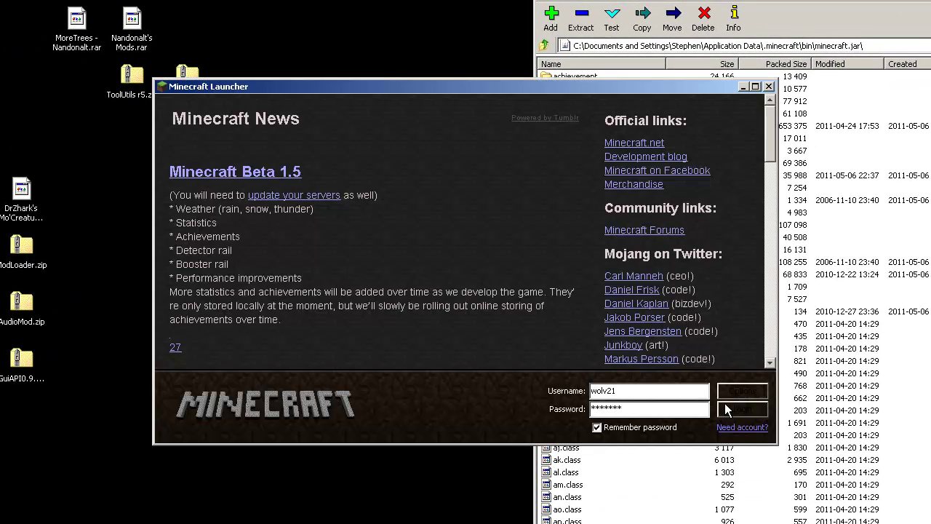
Launch Minecraft Beta 1.5_01, check Global Mod Settings under Options, then quit the game.
left_click(743, 409)
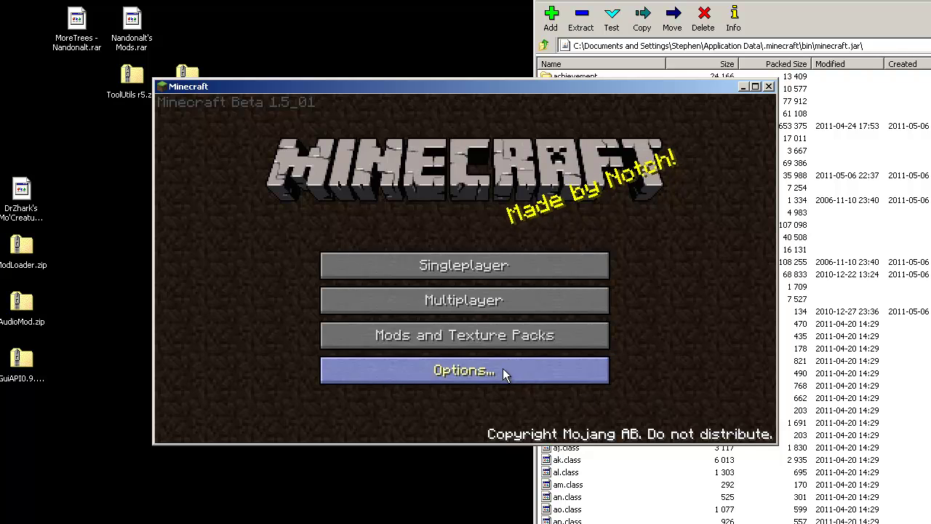
left_click(503, 369)
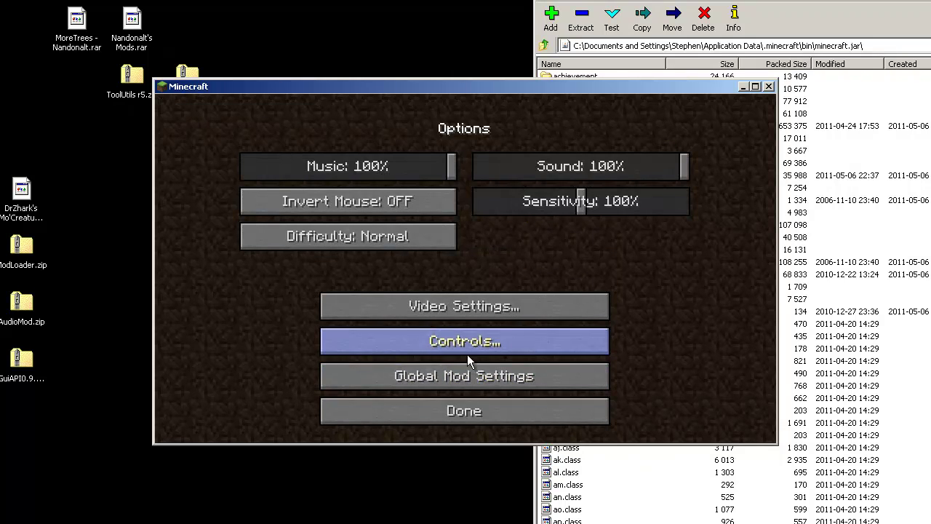
left_click(428, 377)
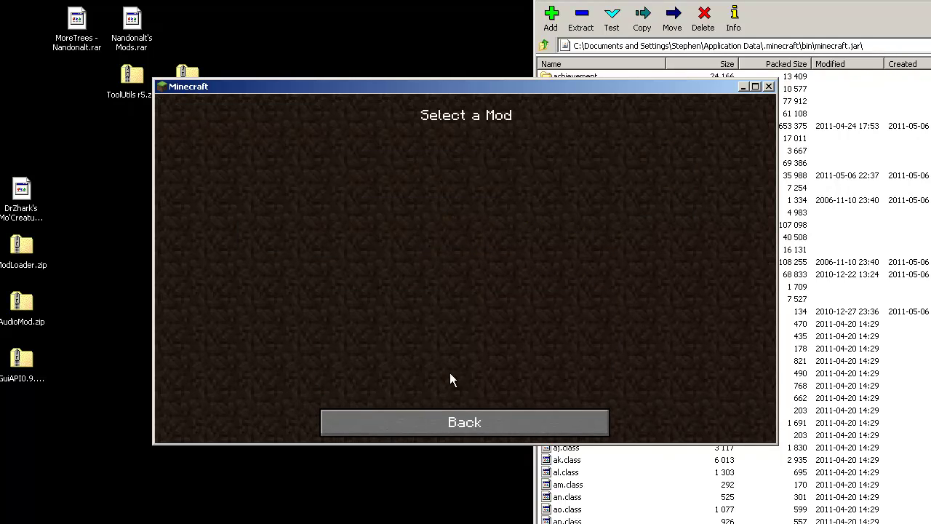
left_click(478, 414)
left_click(496, 411)
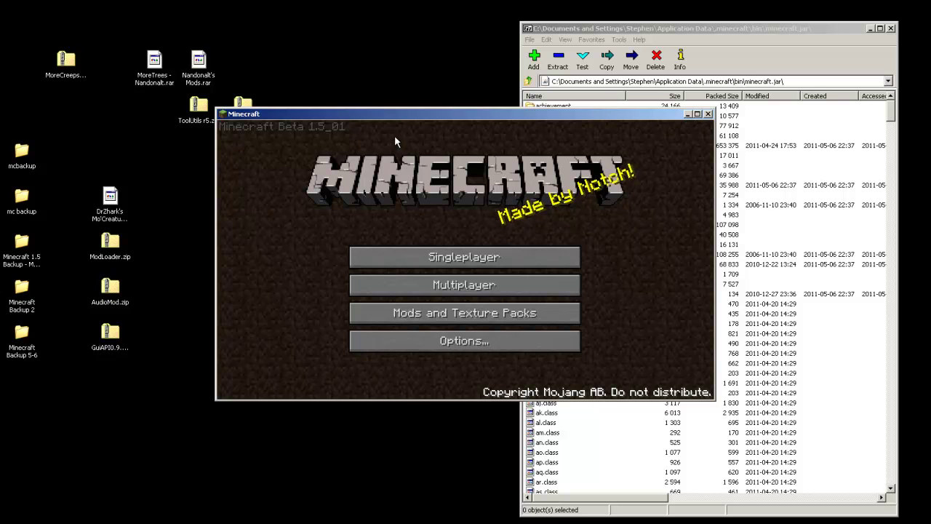
left_click(708, 114)
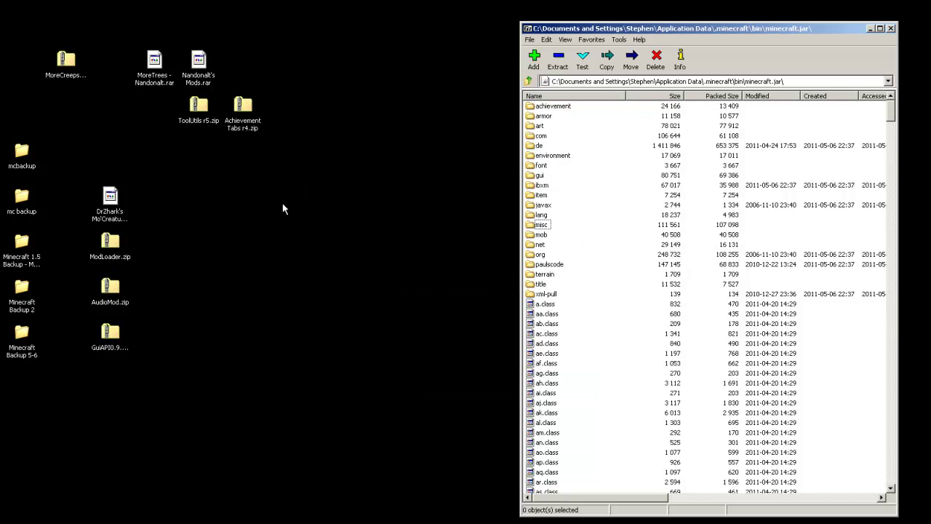
Open the Mo'Creatures rar as an archive and enter its minecraft folder.
left_click(109, 201)
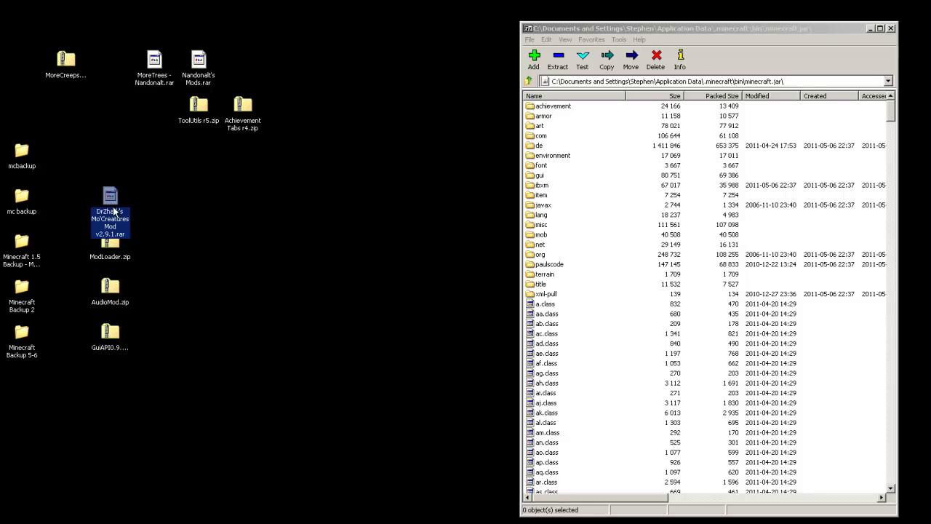
right_click(109, 199)
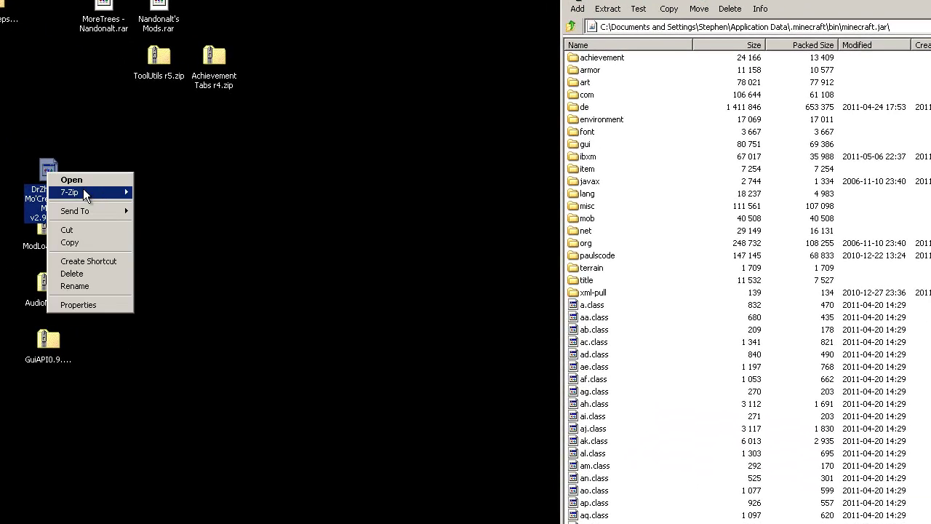
mouse_move(83, 190)
left_click(157, 192)
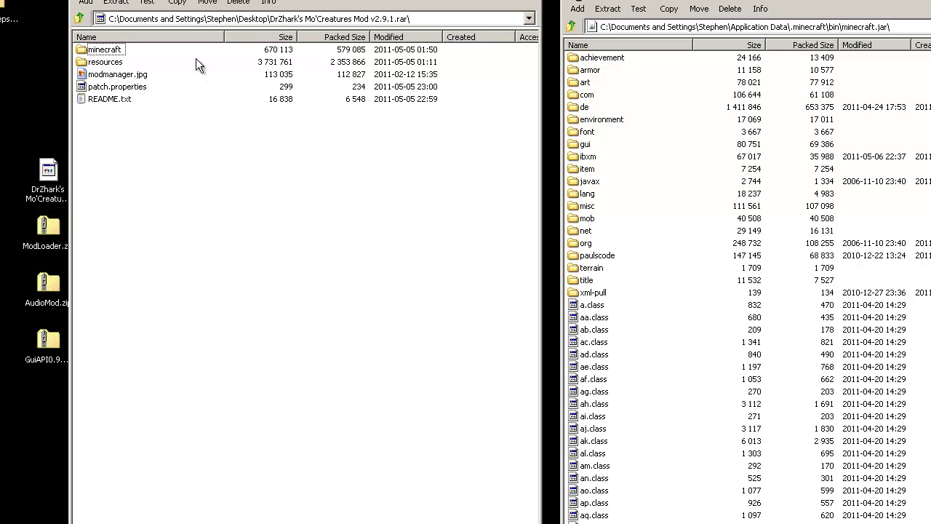
double_click(85, 51)
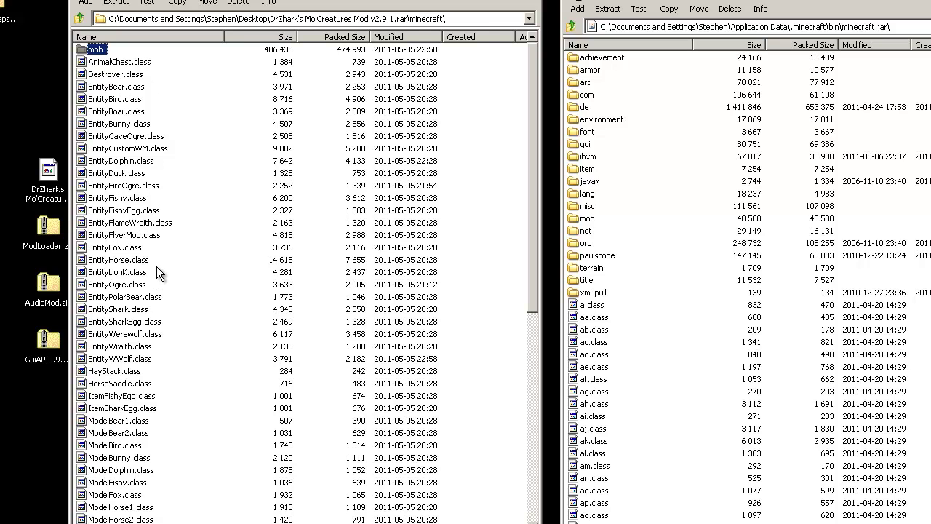
Copy the mob folder and class files into minecraft.jar and close the jar window.
key("ctrl+a")
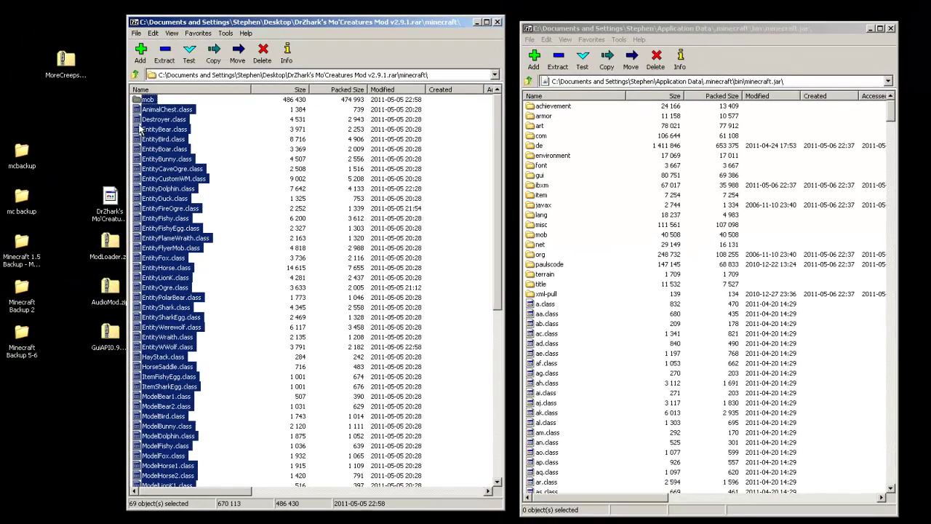
left_click_drag(154, 111, 567, 353)
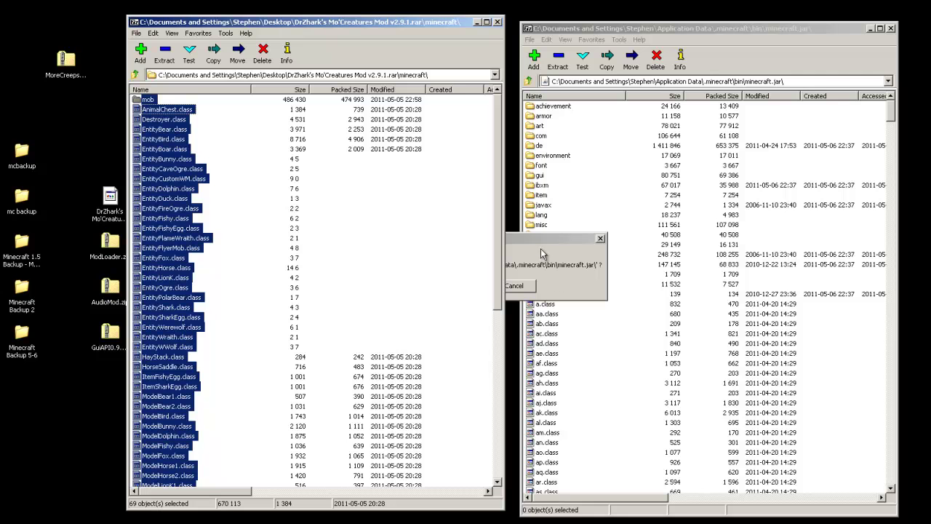
left_click(427, 283)
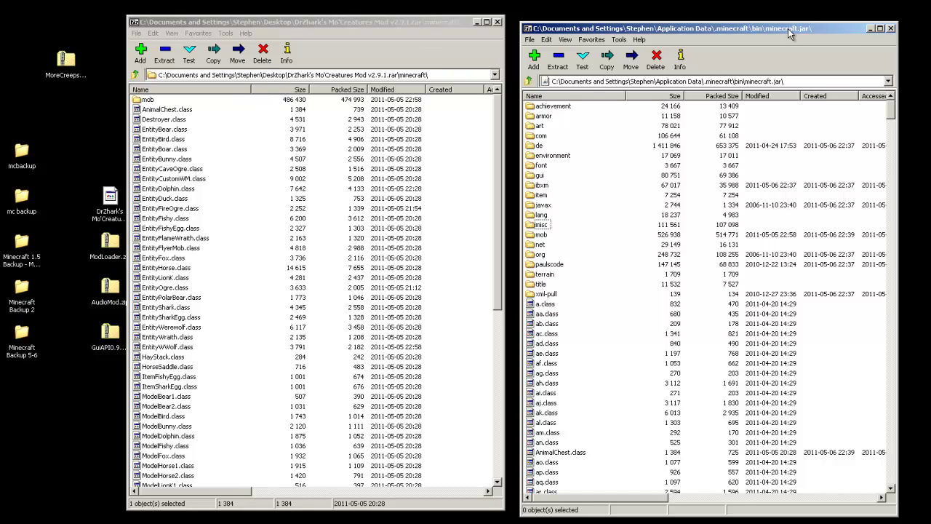
left_click(891, 29)
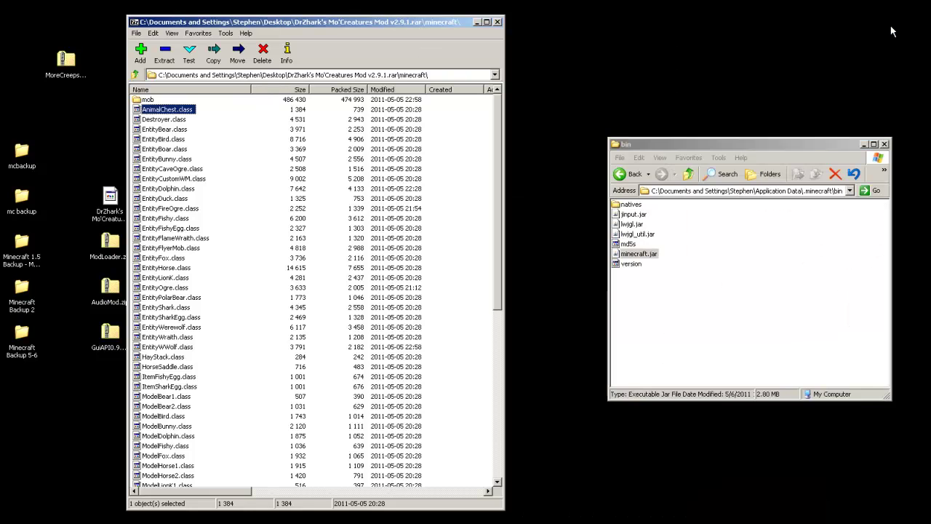
Show the archive's resources mod folder alongside .minecraft\resources in Explorer.
left_click(136, 75)
double_click(149, 109)
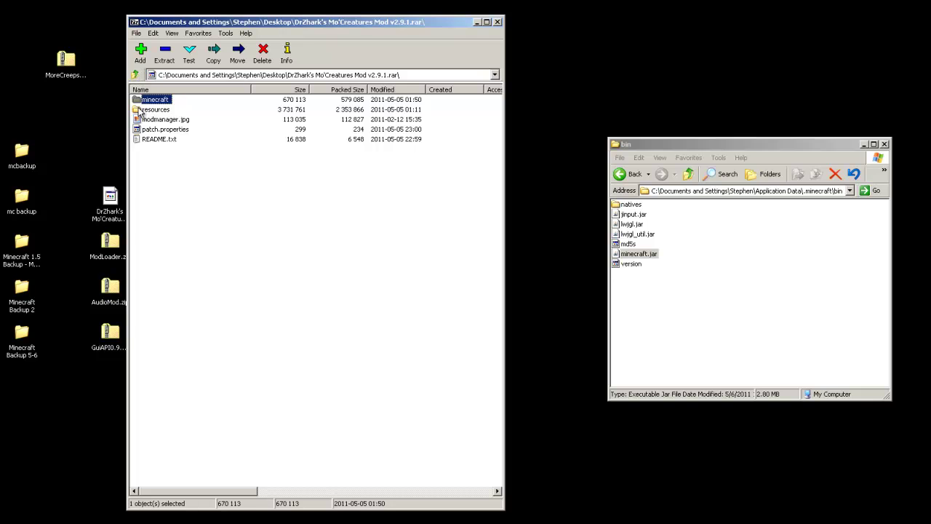
left_click(138, 99)
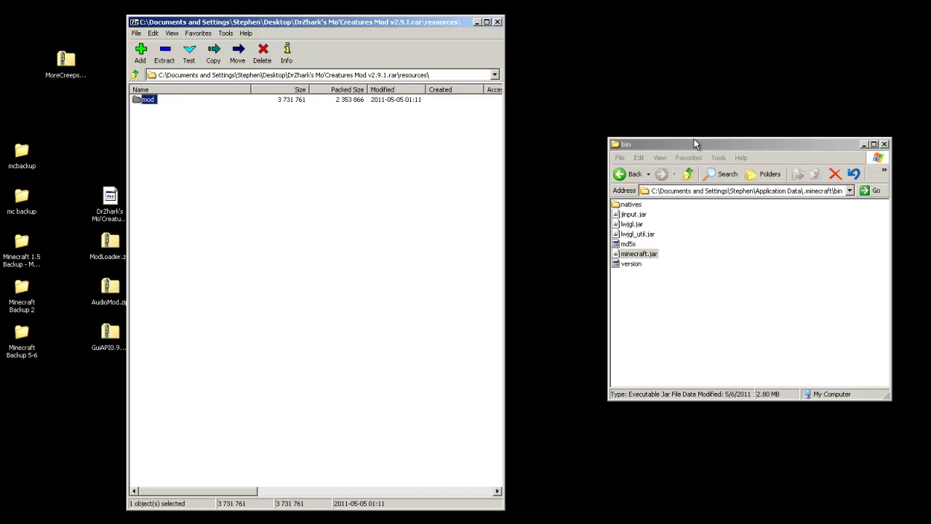
left_click_drag(695, 143, 689, 139)
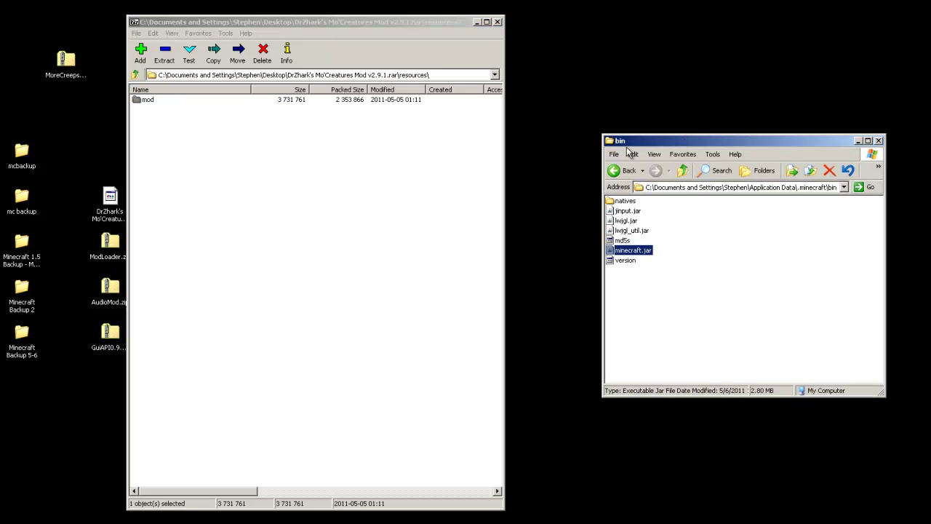
left_click(683, 171)
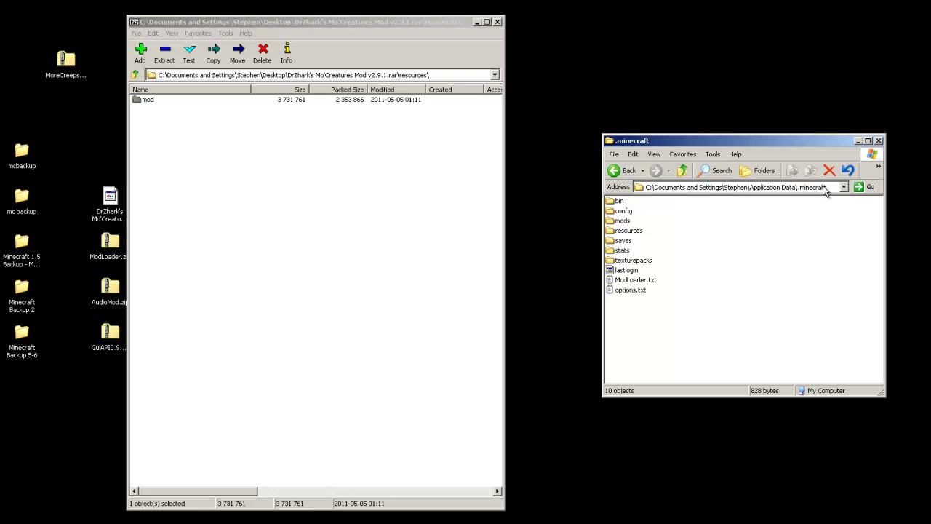
double_click(609, 231)
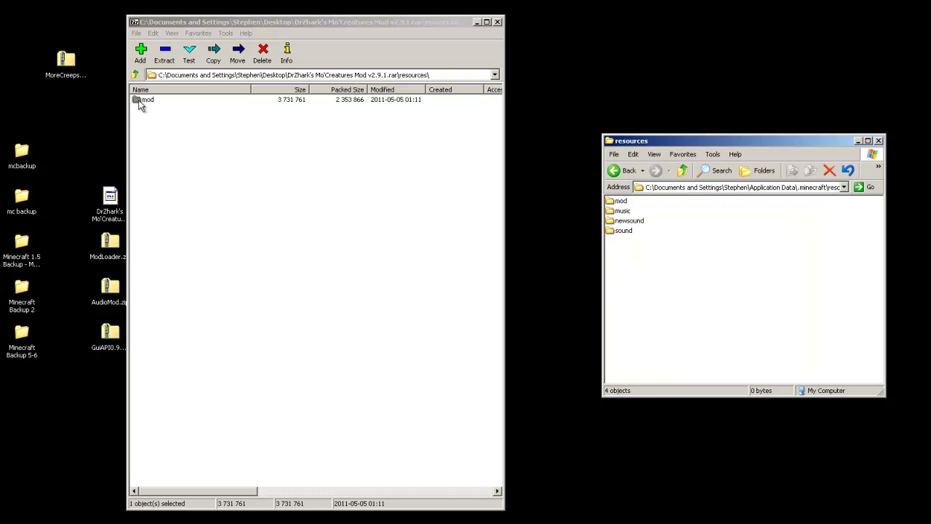
Copy the mod folder into .minecraft\resources, replacing all existing files, and close the archive.
left_click_drag(137, 101, 633, 271)
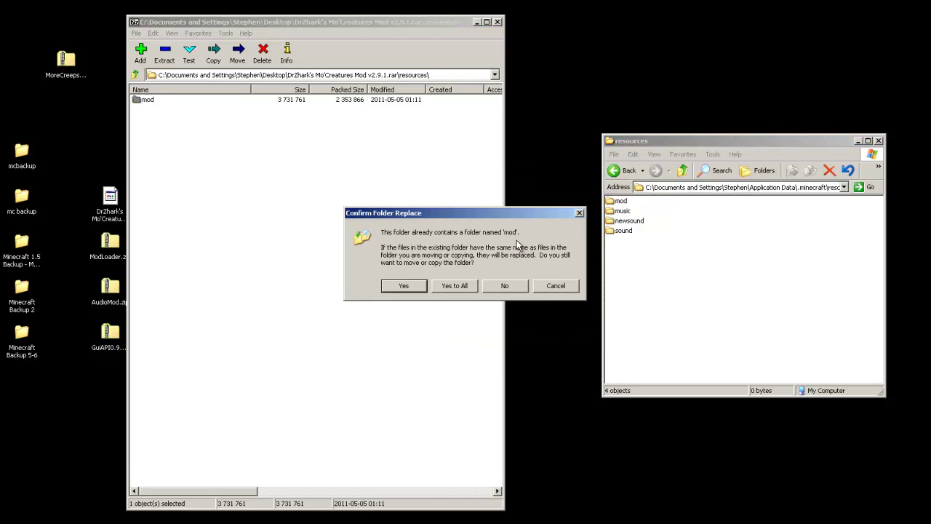
left_click(452, 287)
left_click(652, 251)
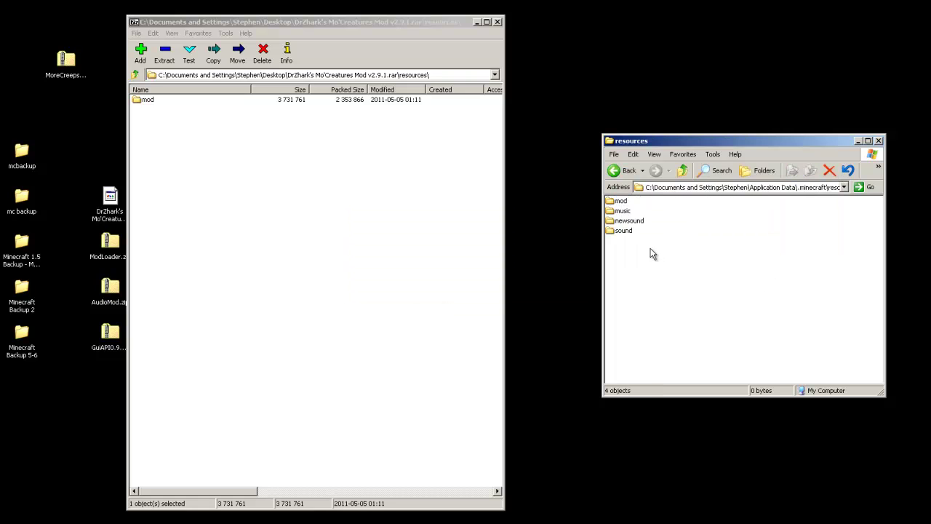
left_click(497, 22)
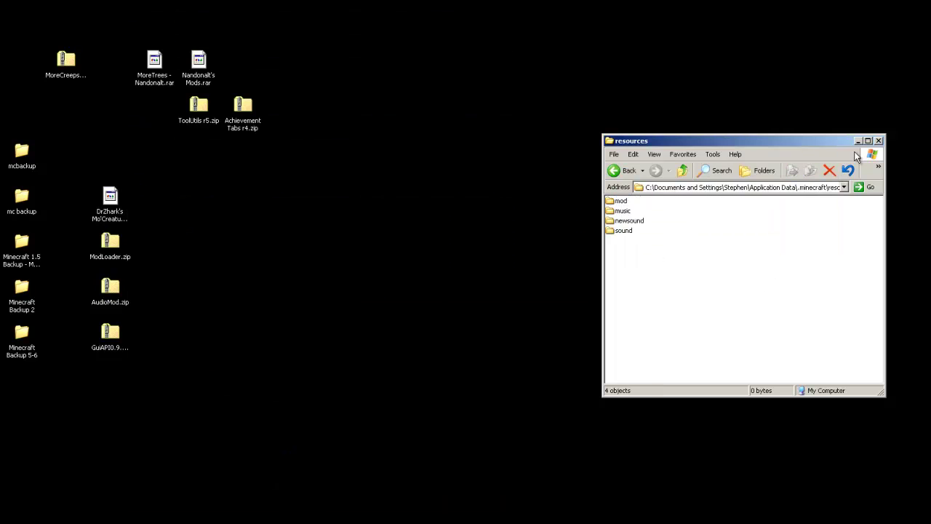
Log in and create a new singleplayer world with the seed 'mocreatures'.
left_click_drag(810, 136, 801, 132)
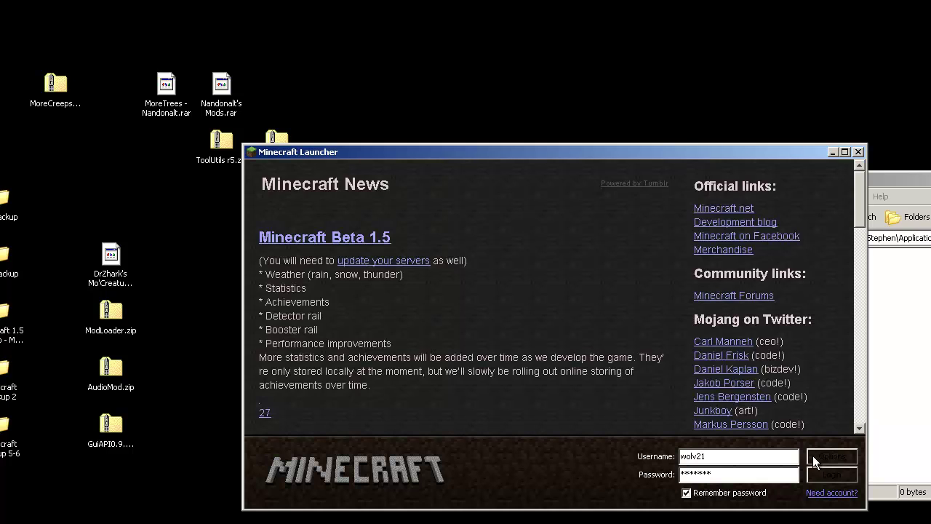
left_click(819, 473)
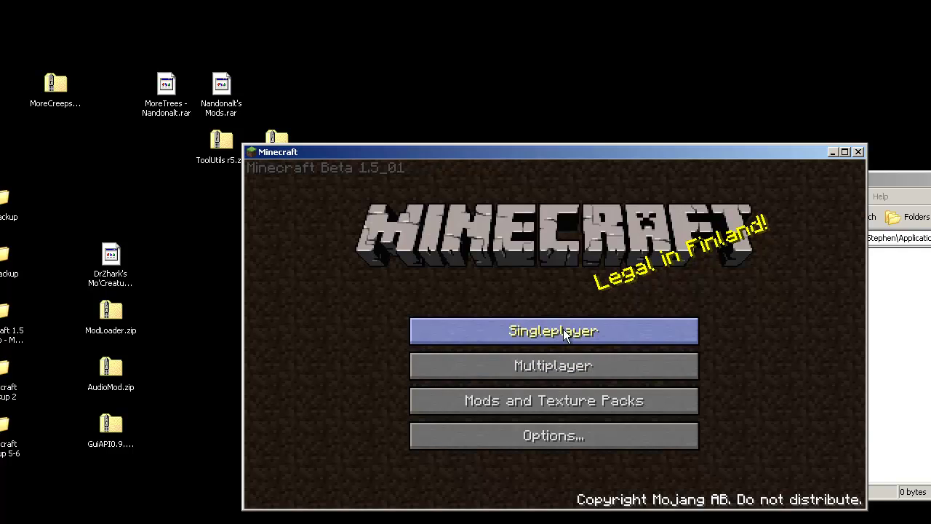
left_click(556, 327)
left_click(645, 449)
left_click(539, 347)
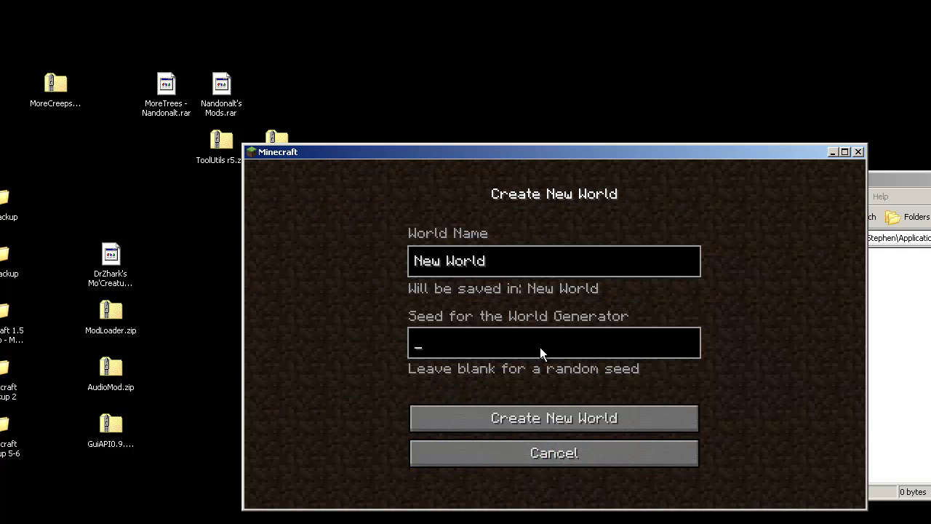
type("mocreatures")
left_click(540, 412)
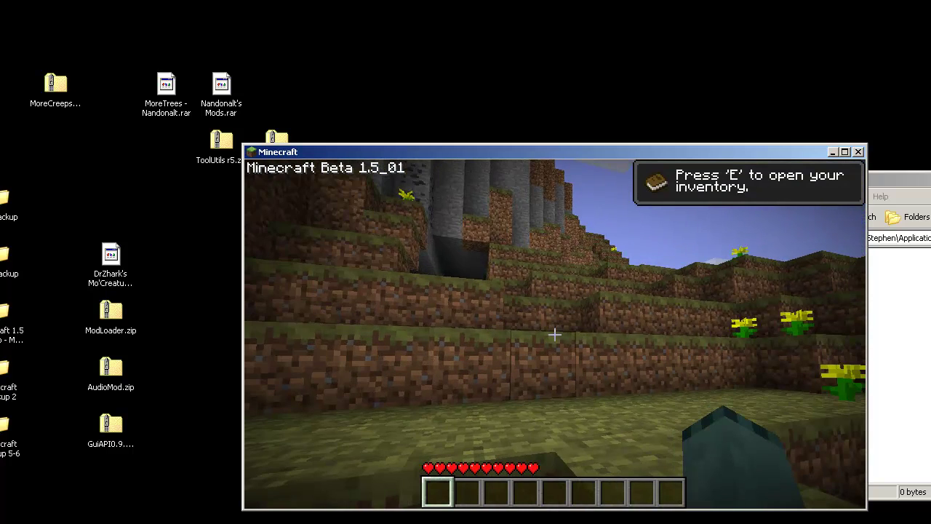
Turn Music off and set Sound to 9% in the game options.
key("Escape")
left_click(564, 377)
left_click_drag(542, 232, 321, 231)
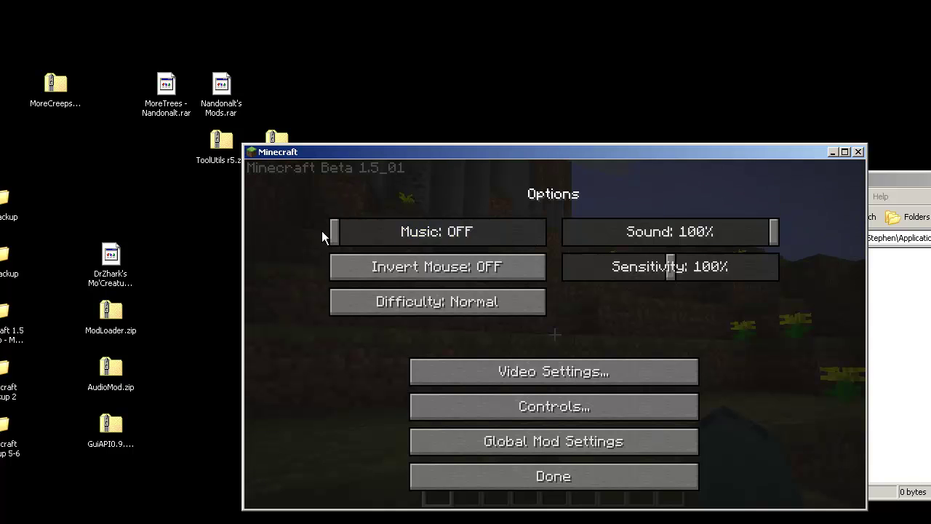
left_click(583, 239)
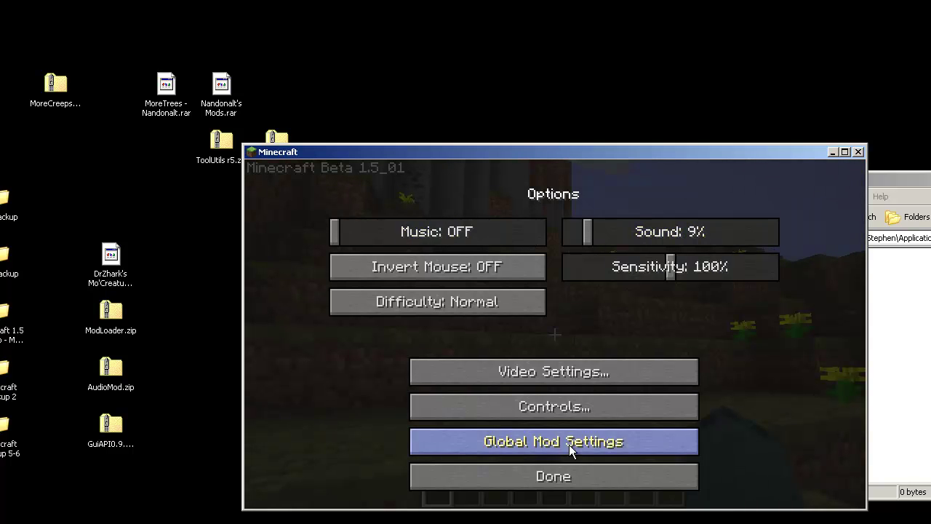
left_click(561, 477)
left_click(532, 260)
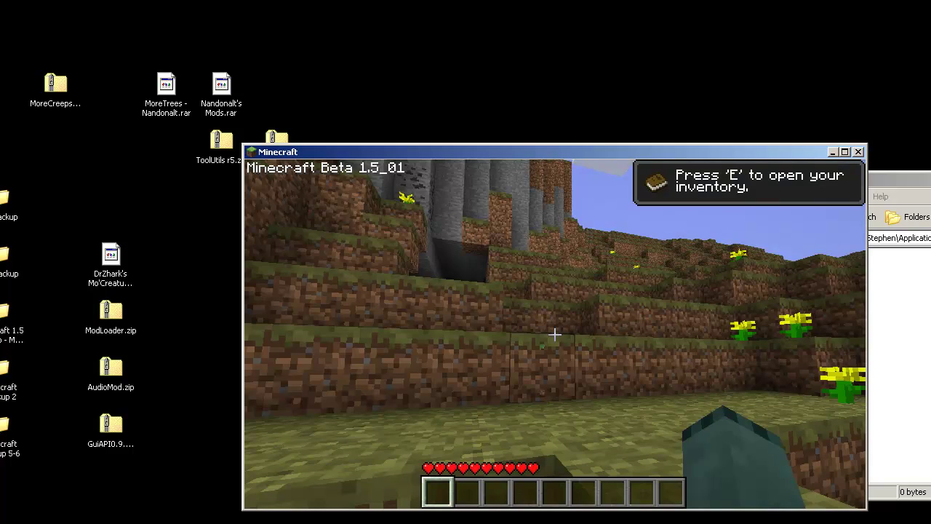
Walk from the sandy shore up onto the grassland among the animals, then pause.
key("e")
key("e")
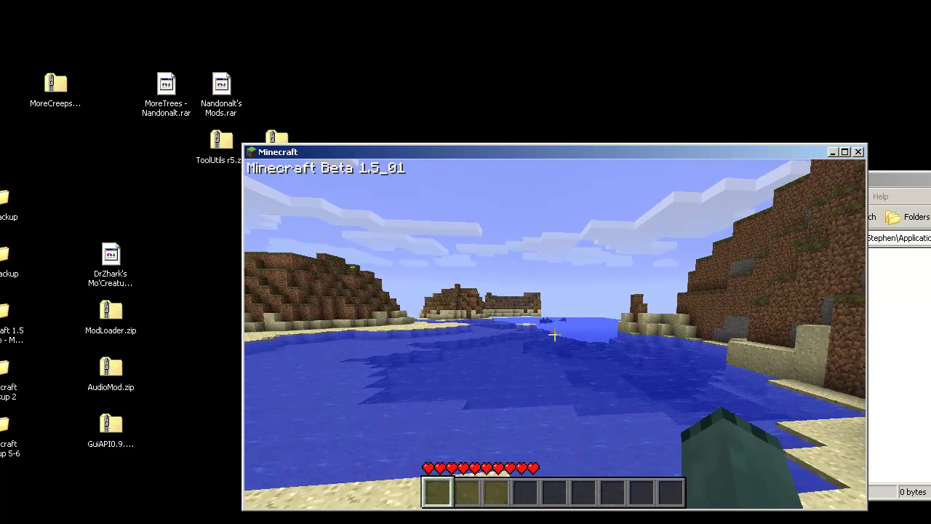
key("w")
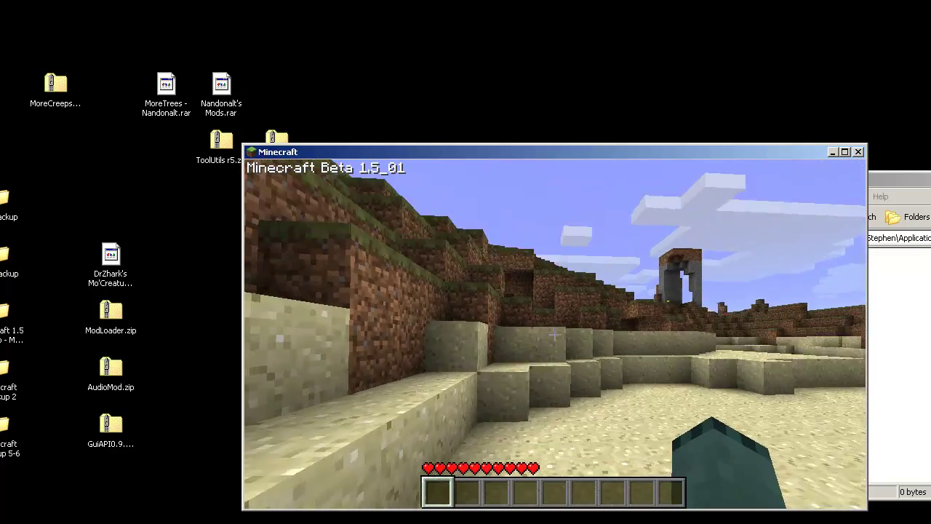
key("w")
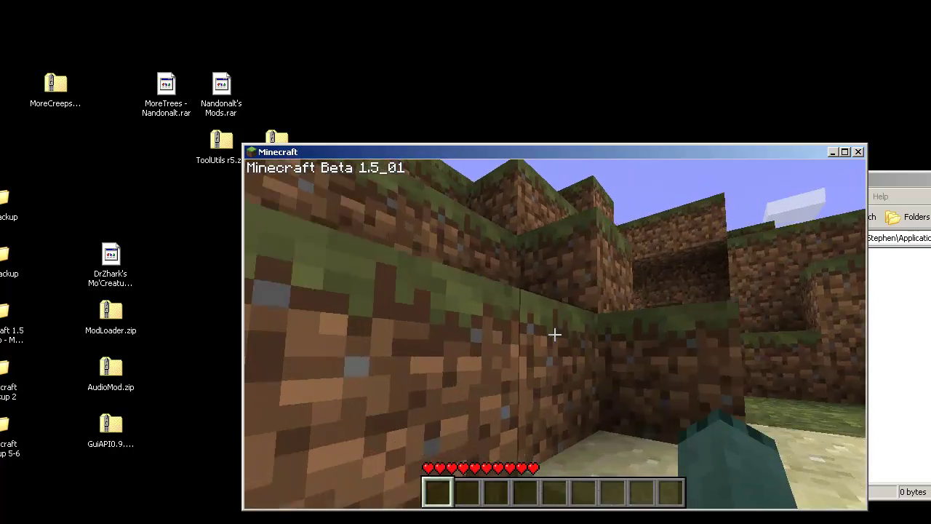
key("space")
key("w")
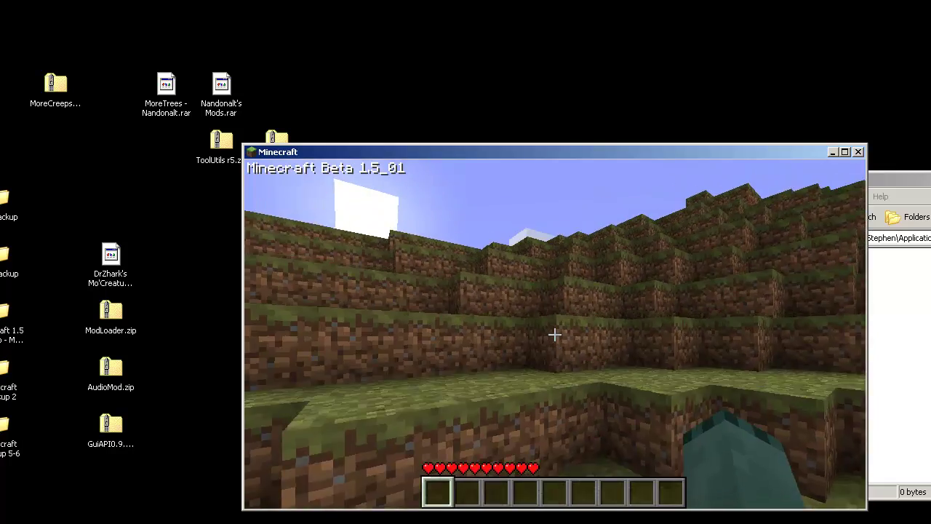
mouse_move(554, 335)
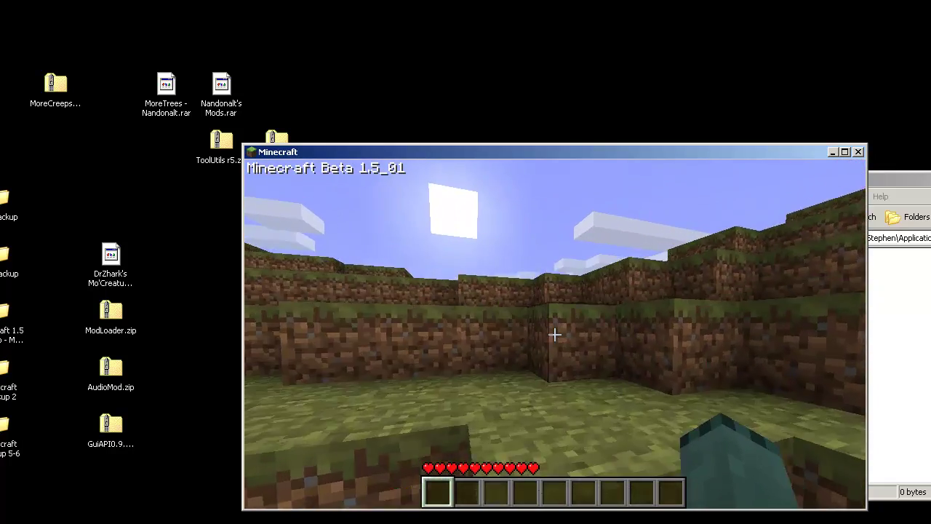
key("space")
key("w")
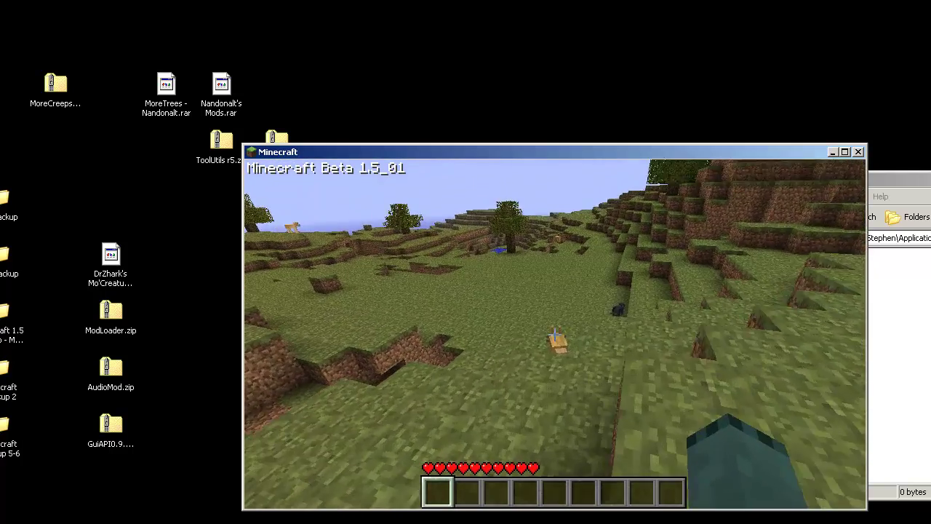
key("w")
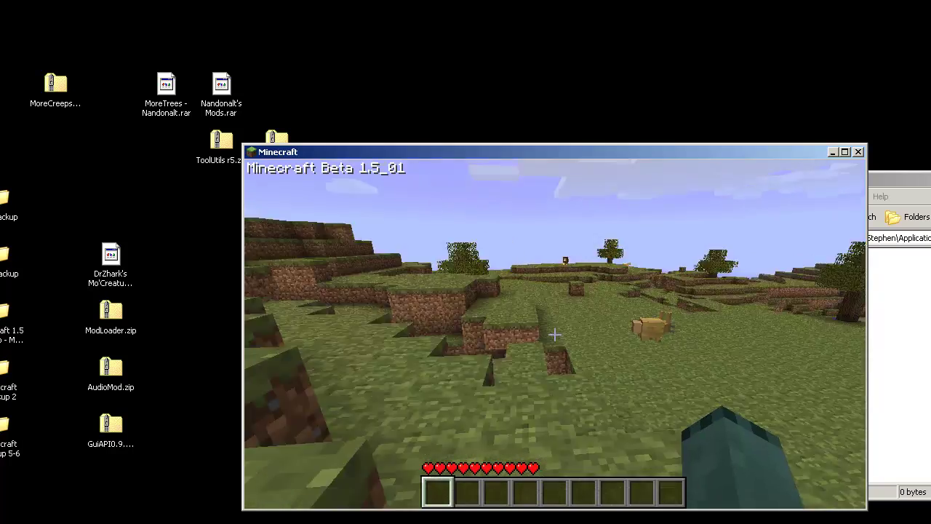
key("w")
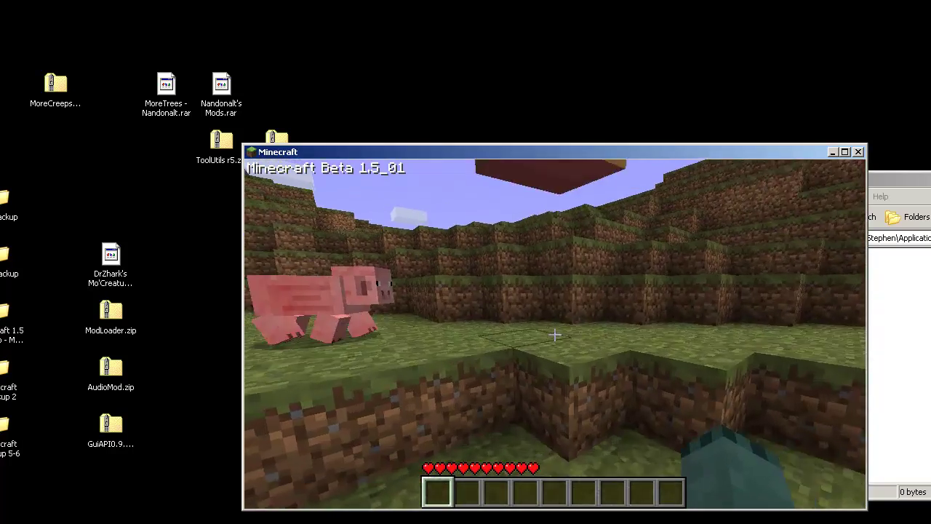
key("w")
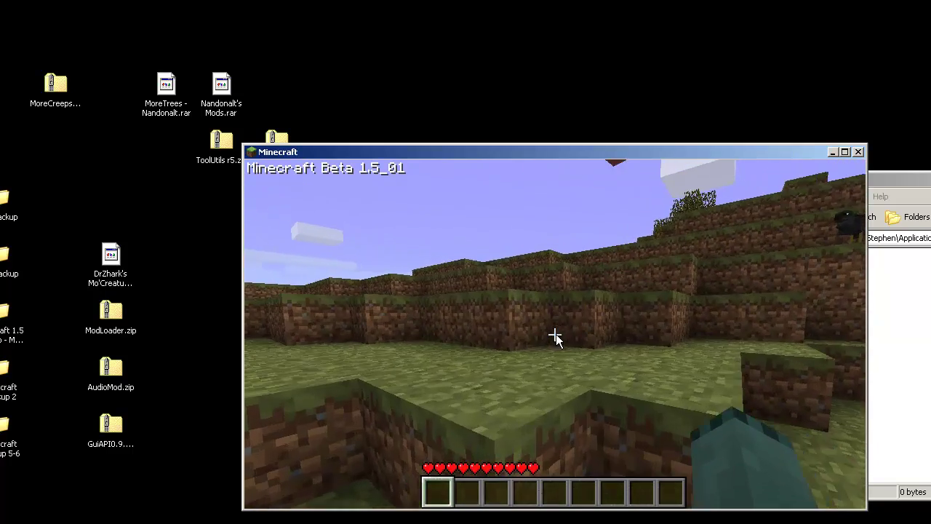
key("Escape")
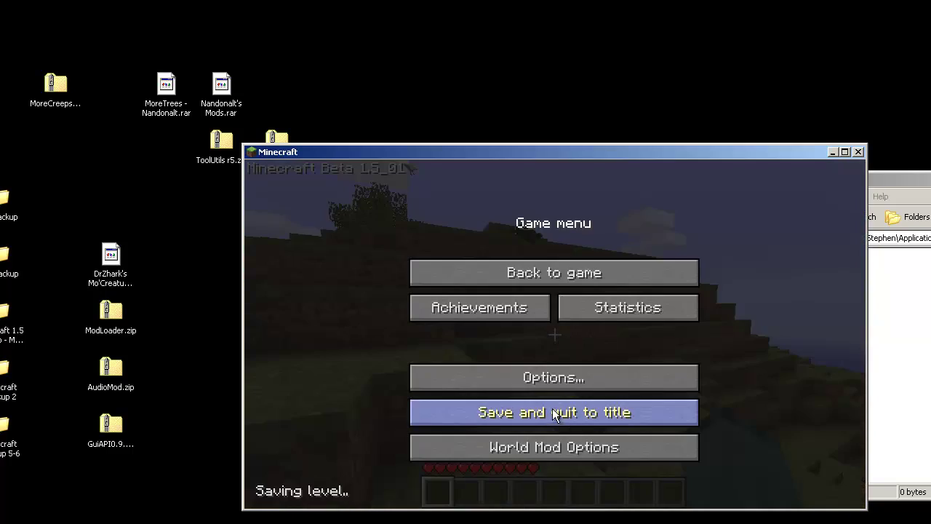
Save and quit the world, close Minecraft, and select both worlds in mcbackup\saves.
left_click(553, 409)
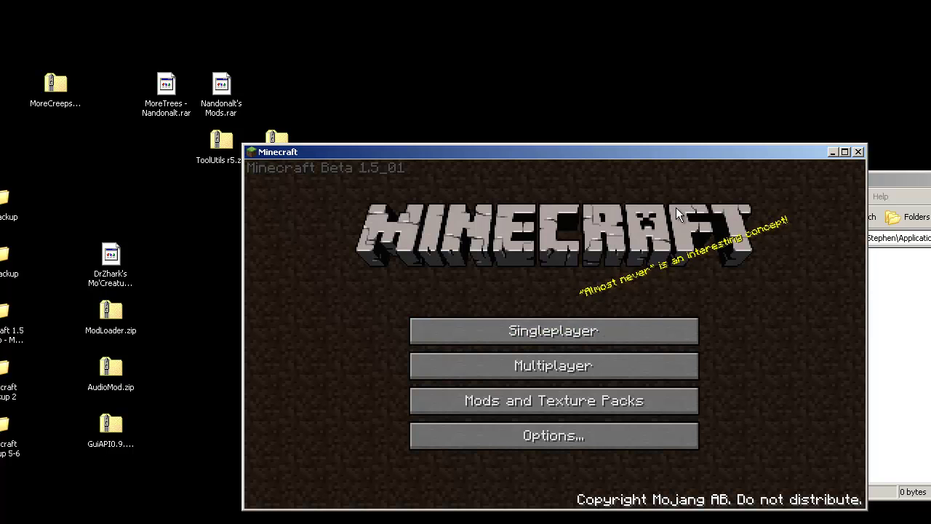
left_click(830, 152)
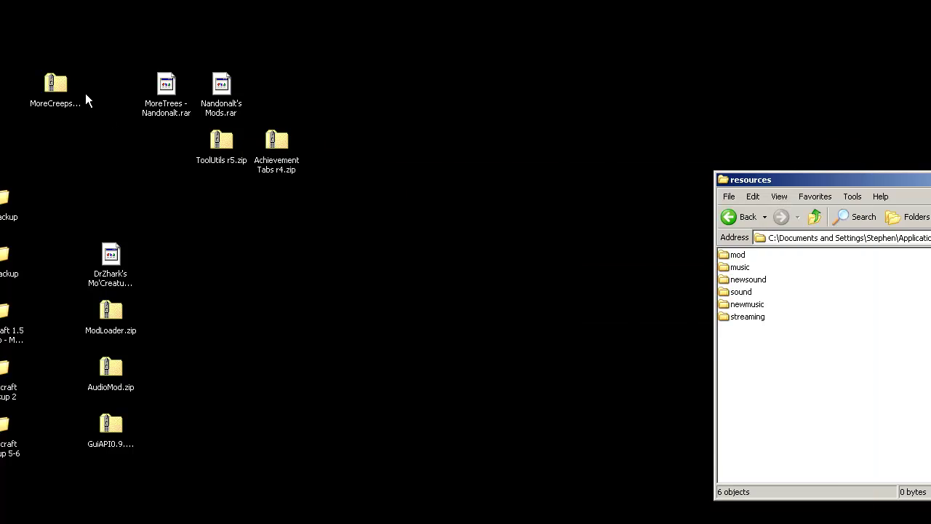
double_click(5, 201)
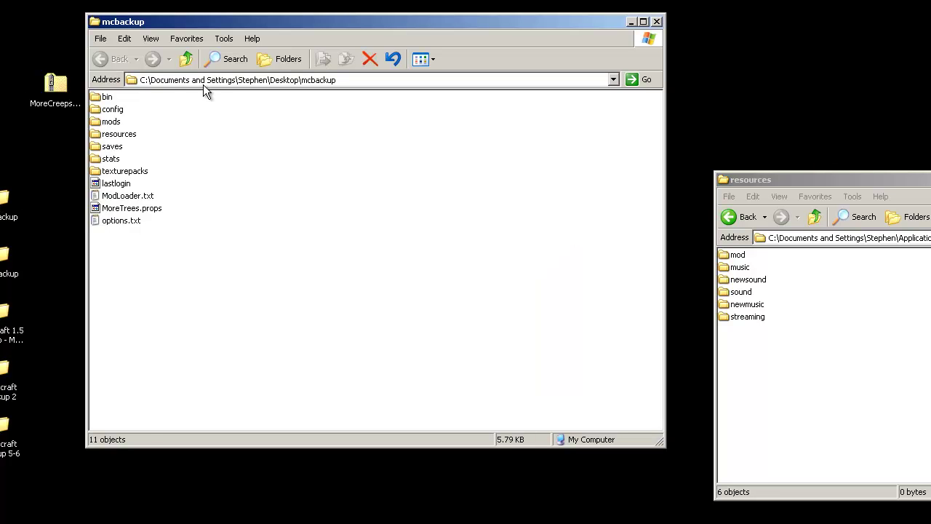
double_click(106, 146)
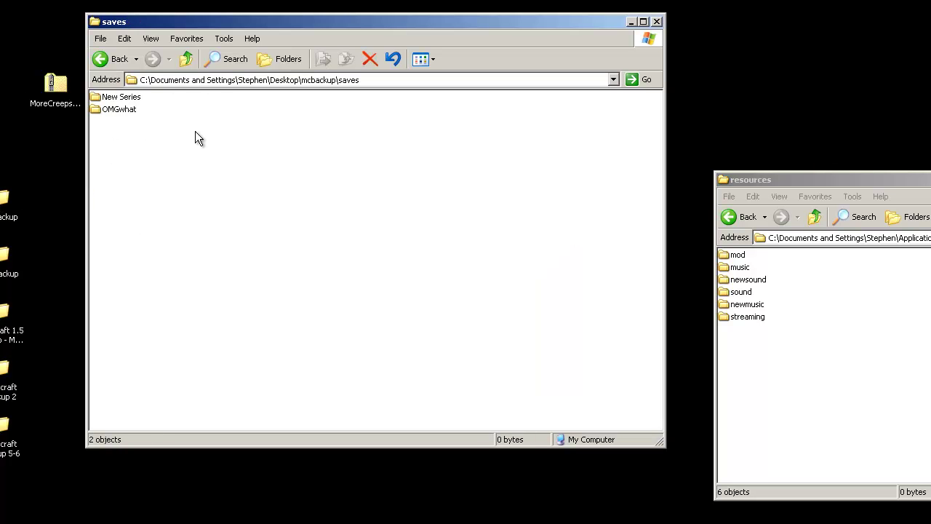
left_click_drag(164, 141, 109, 93)
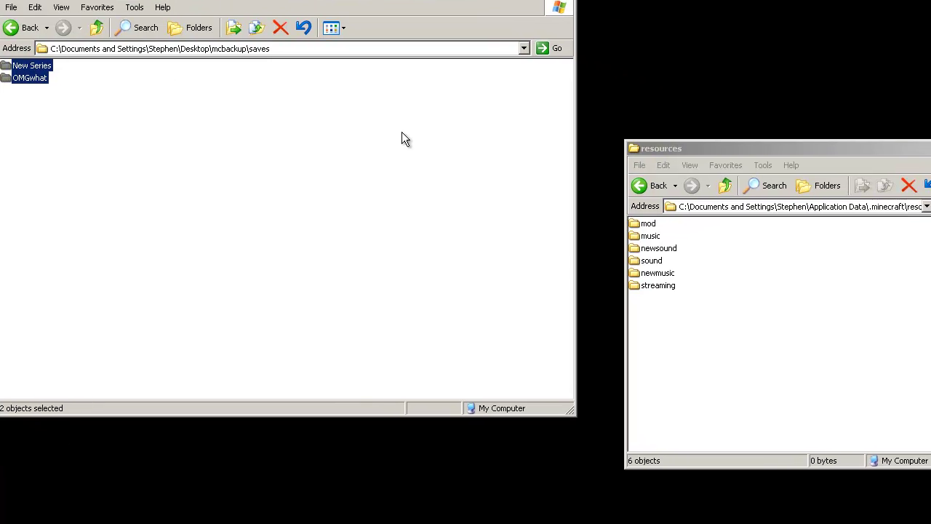
Open .minecraft\saves to view New World, then close both Explorer windows.
left_click(789, 304)
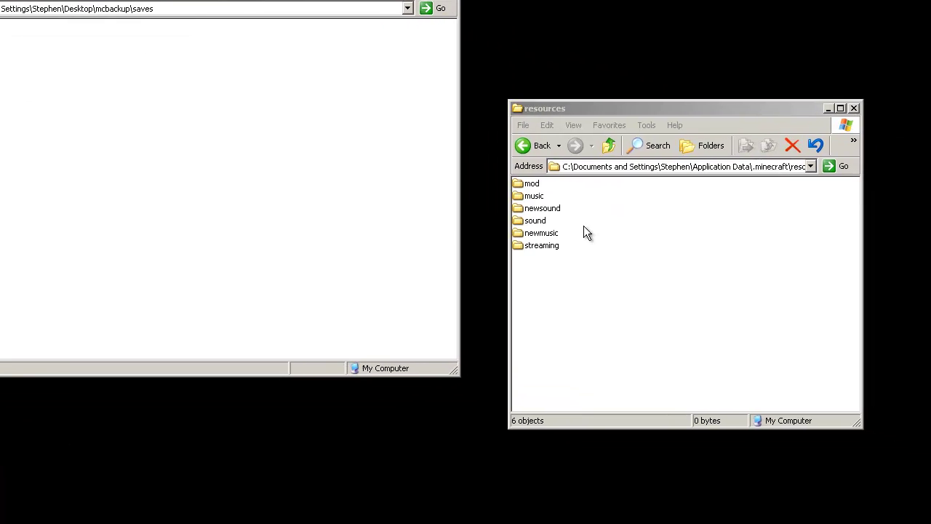
left_click(815, 217)
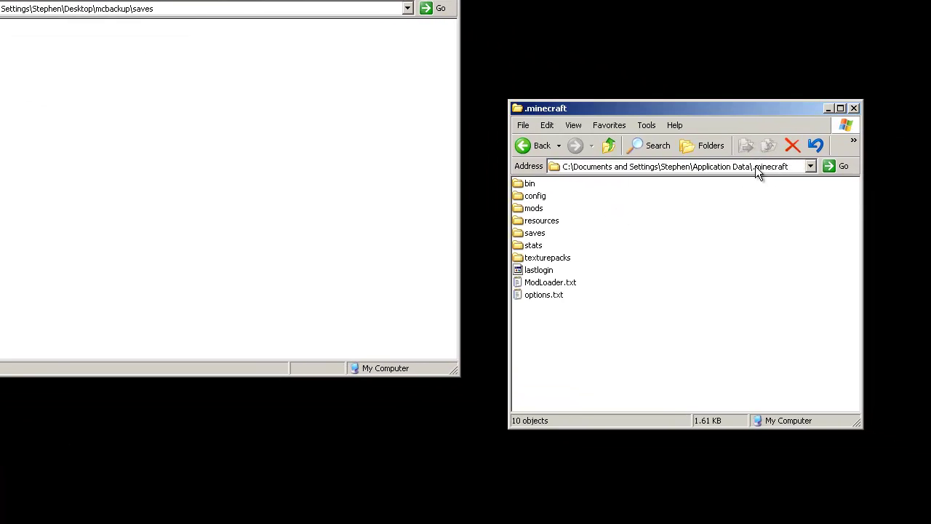
left_click(522, 234)
double_click(521, 234)
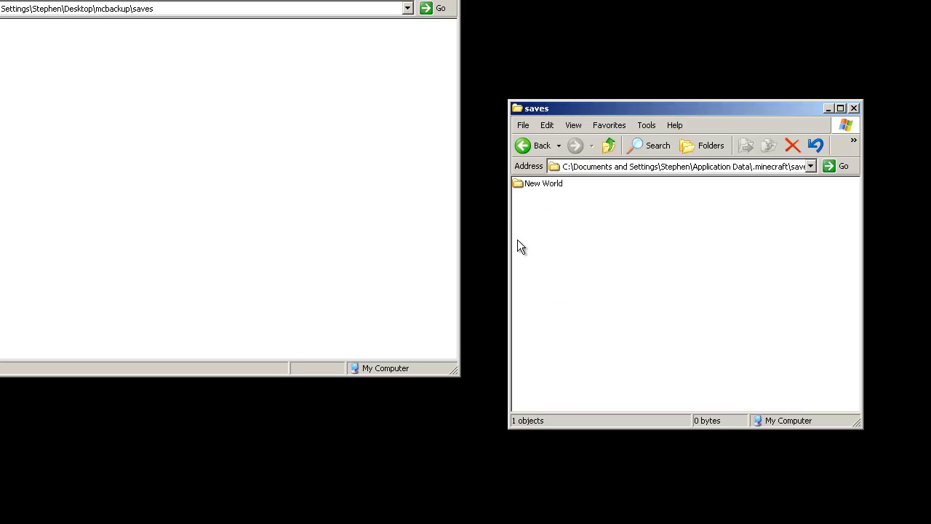
left_click(349, 183)
left_click(631, 249)
left_click(853, 108)
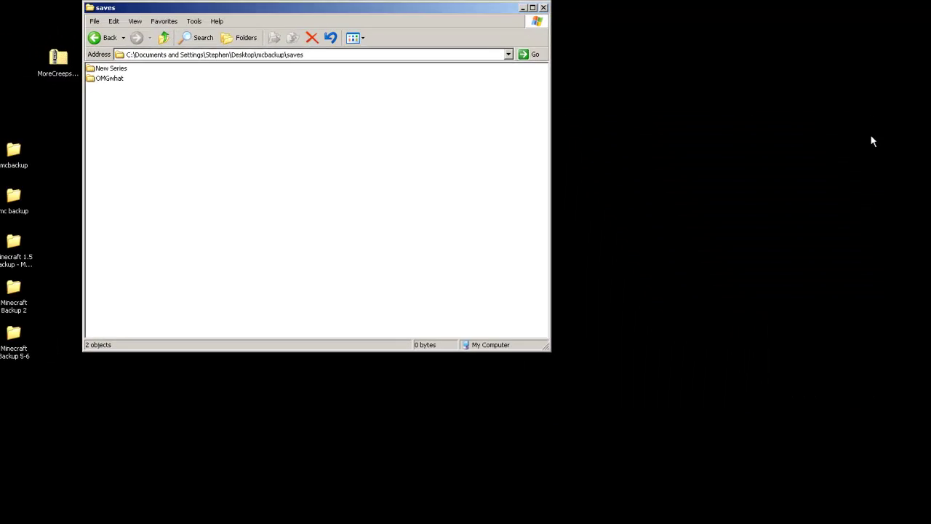
left_click(548, 10)
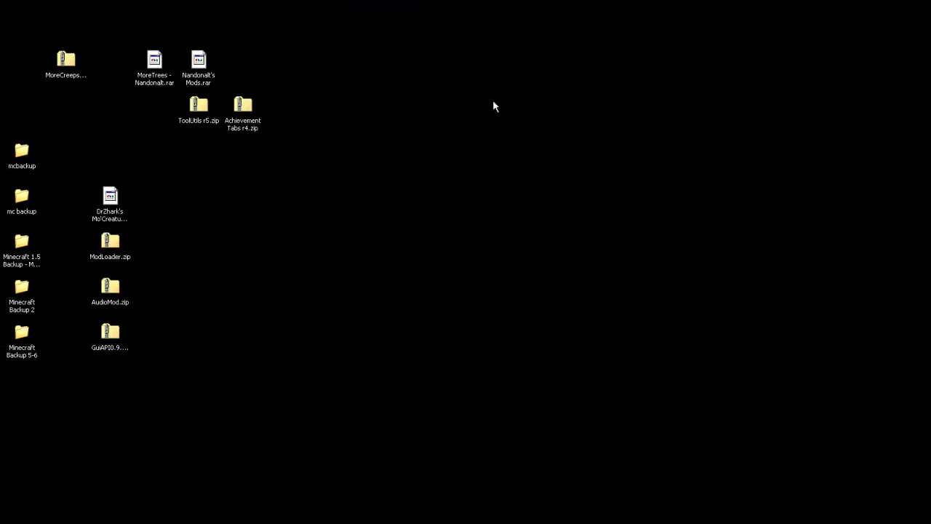